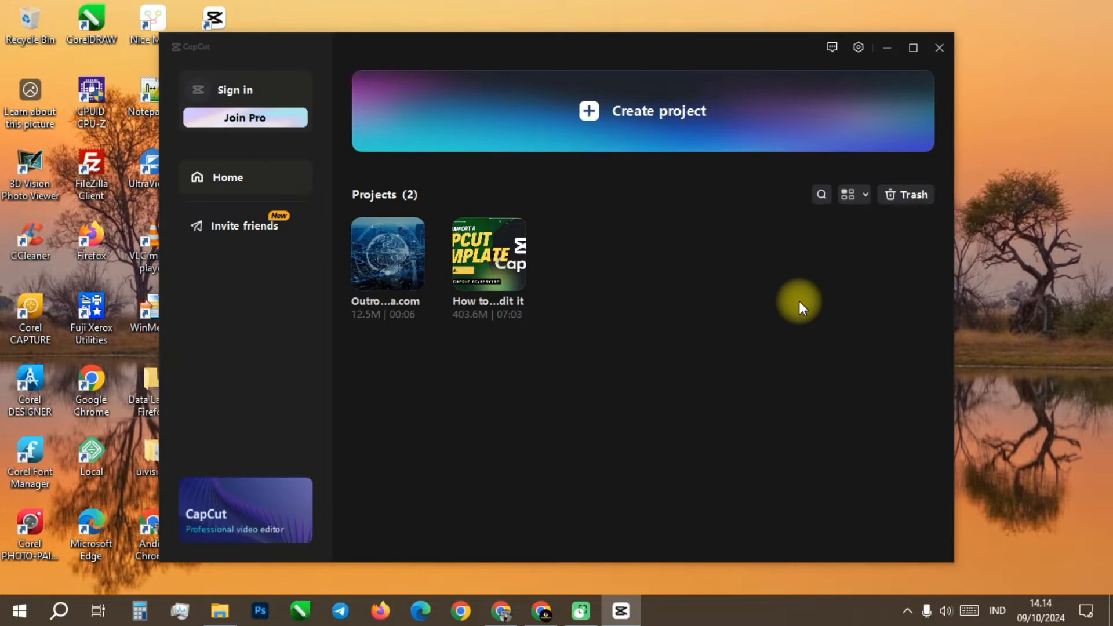
Step: Copy the full project save path from CapCut's draft settings, then leave the settings unchanged
click(859, 46)
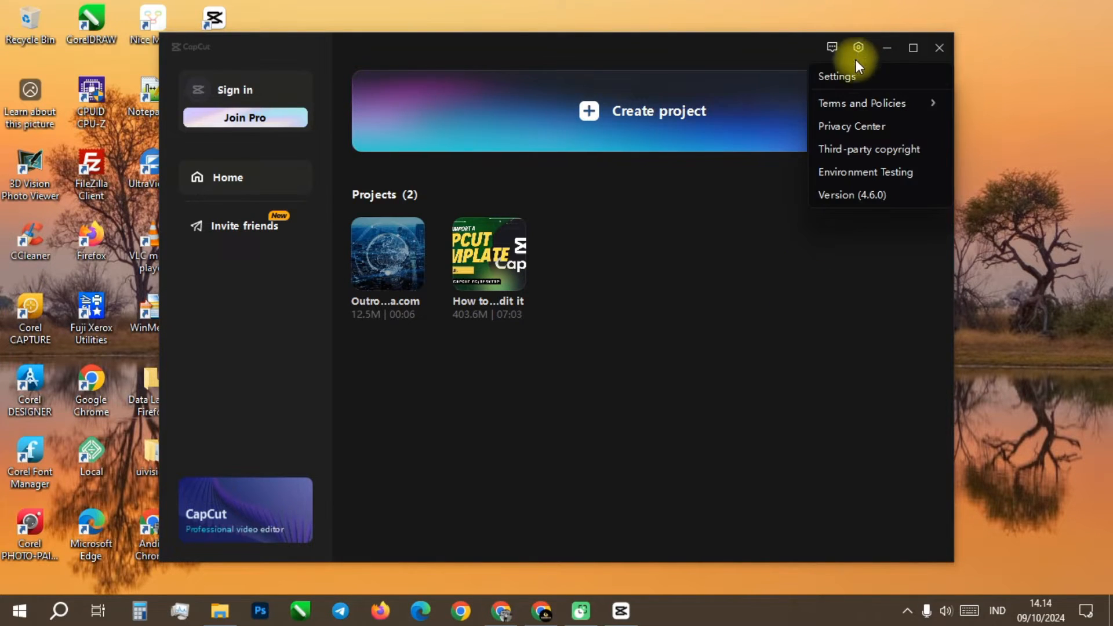
click(848, 78)
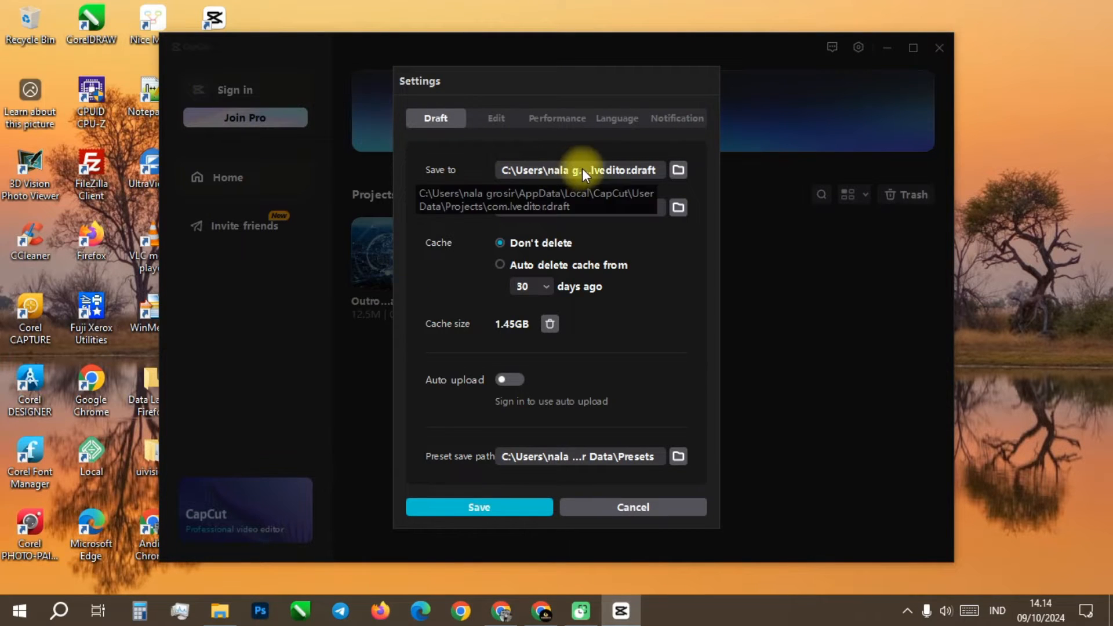
click(680, 168)
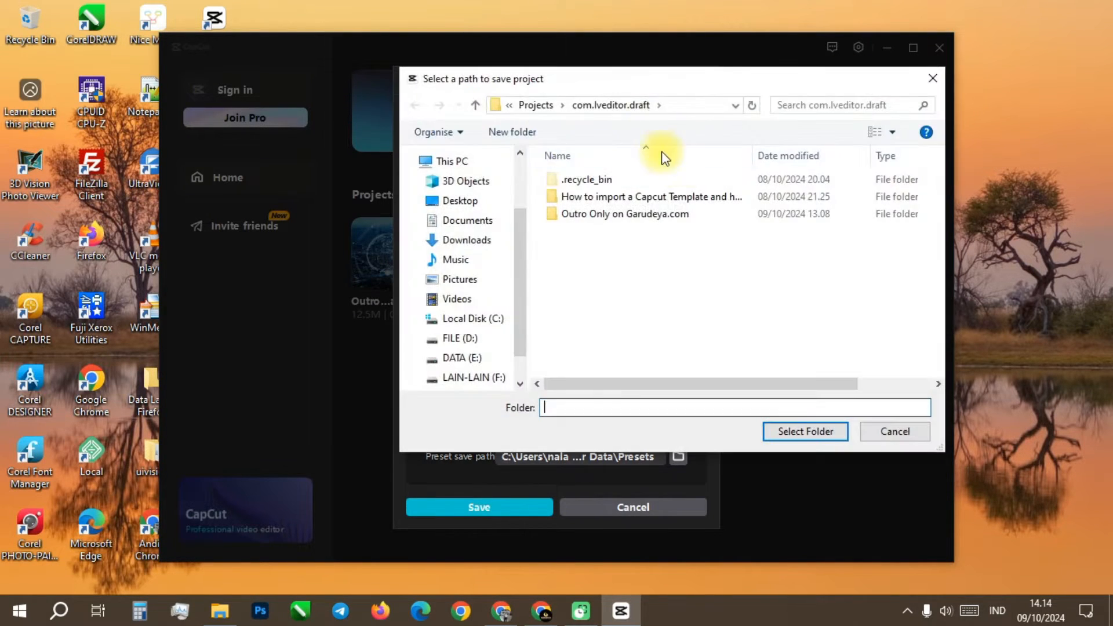
click(673, 106)
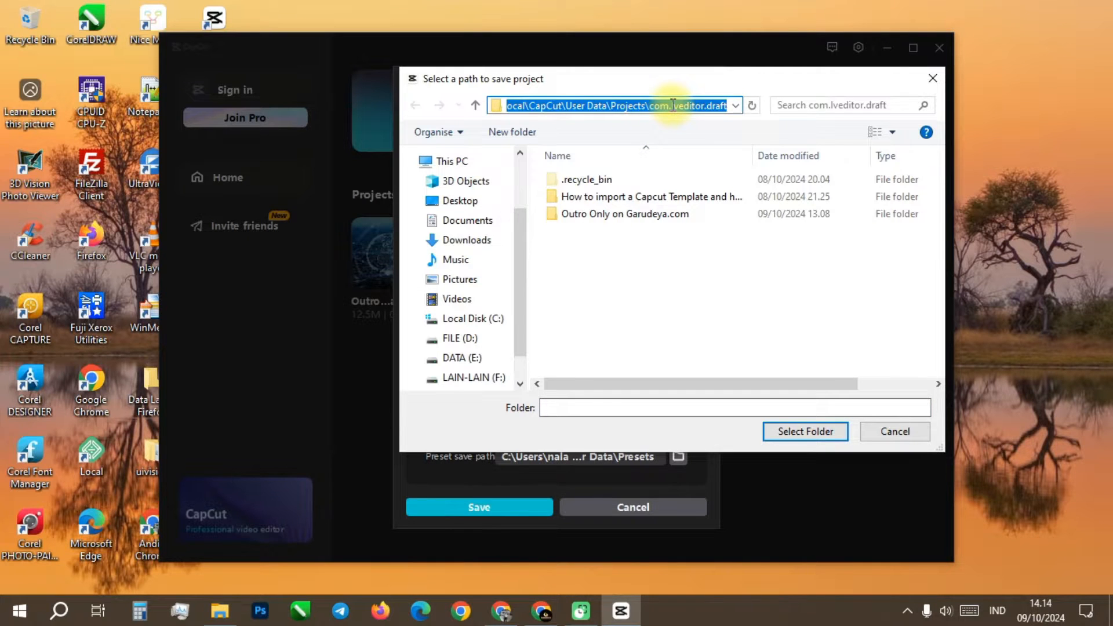
right_click(672, 105)
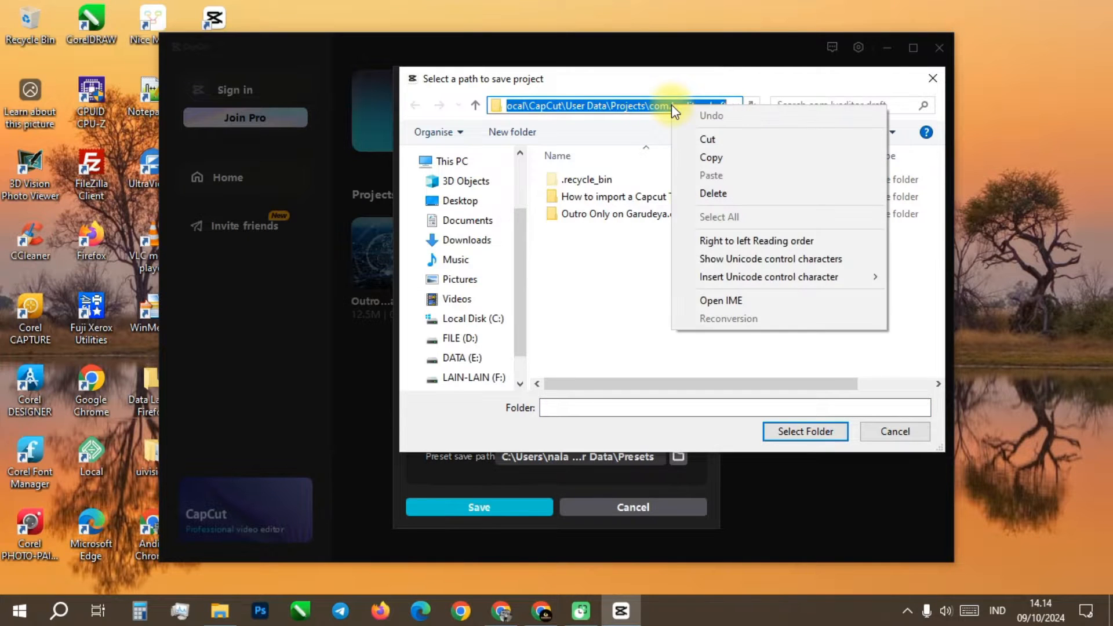
click(719, 158)
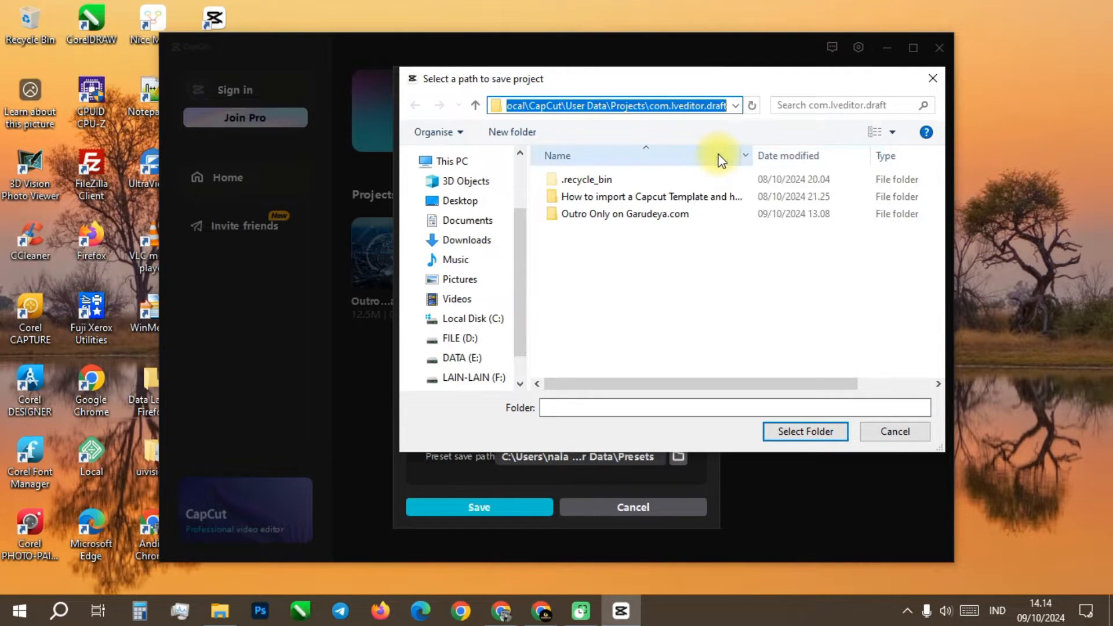
click(893, 439)
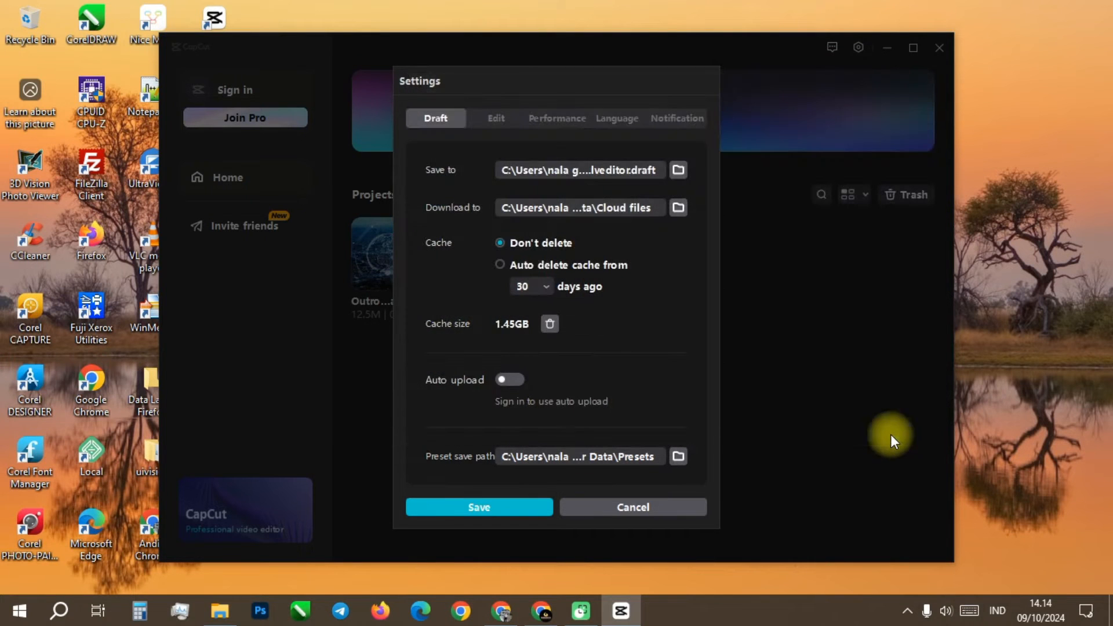
click(657, 510)
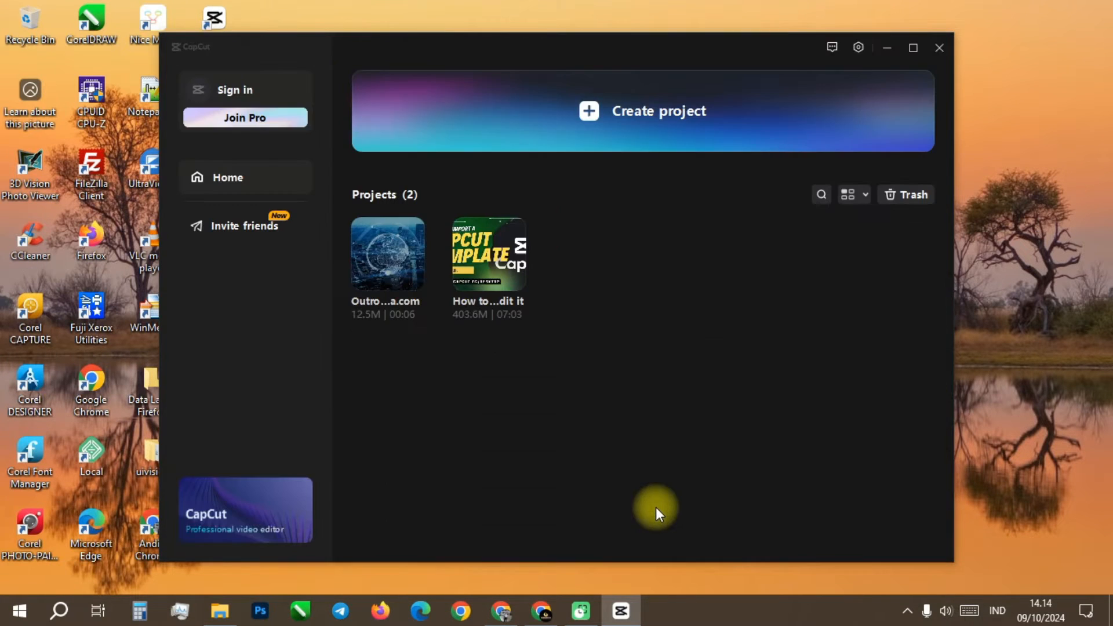
Step: Open a new File Explorer window and go to the copied com.lveditor.draft path
right_click(220, 610)
click(171, 530)
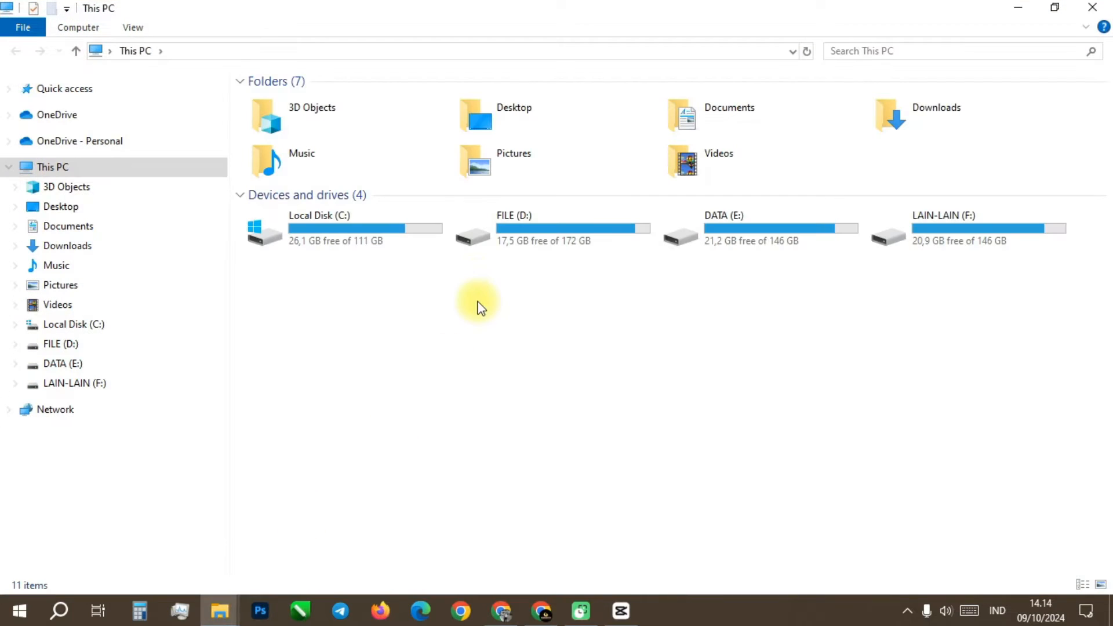
click(433, 49)
right_click(433, 50)
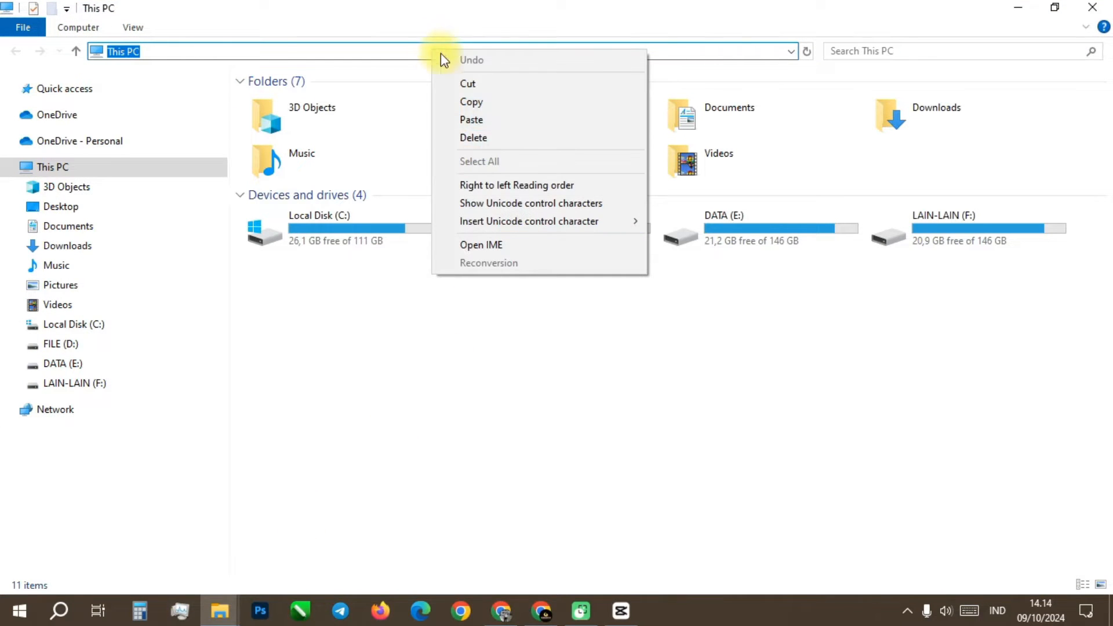
click(485, 120)
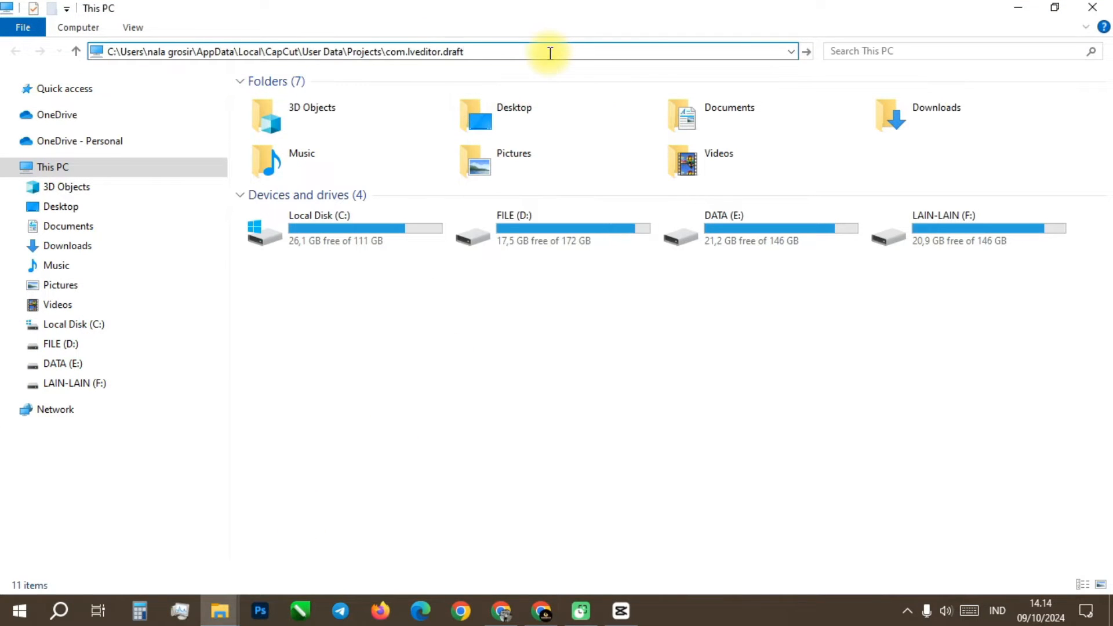
key(Return)
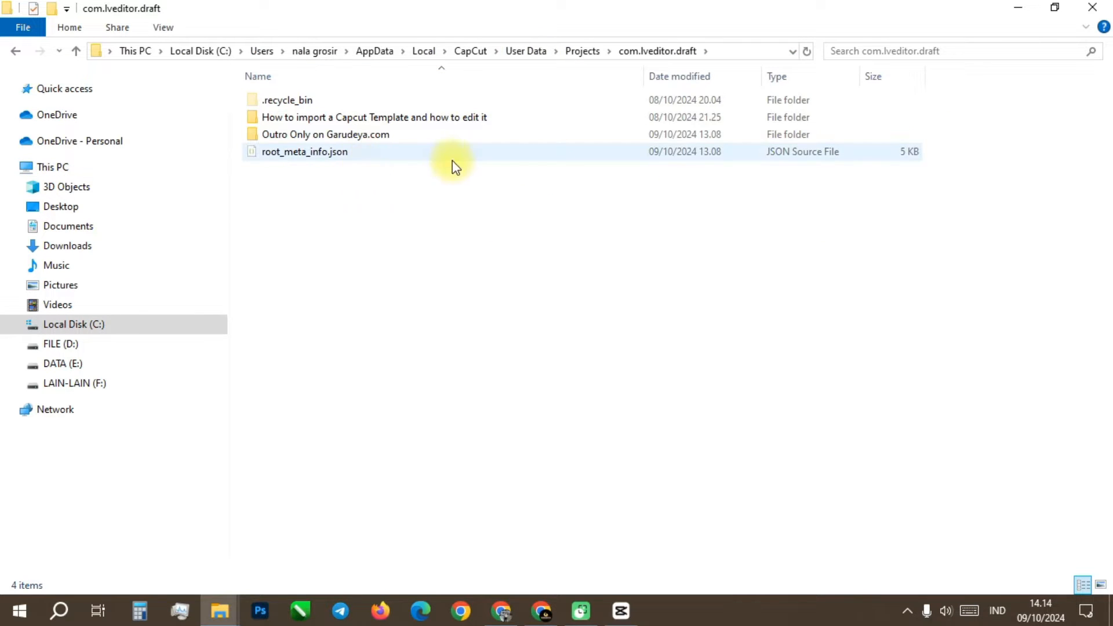
Step: In the Downloads folder, extract Minimalism Title Capcut Template 001.zip with 7-Zip into a folder of the same name
mouse_move(222, 622)
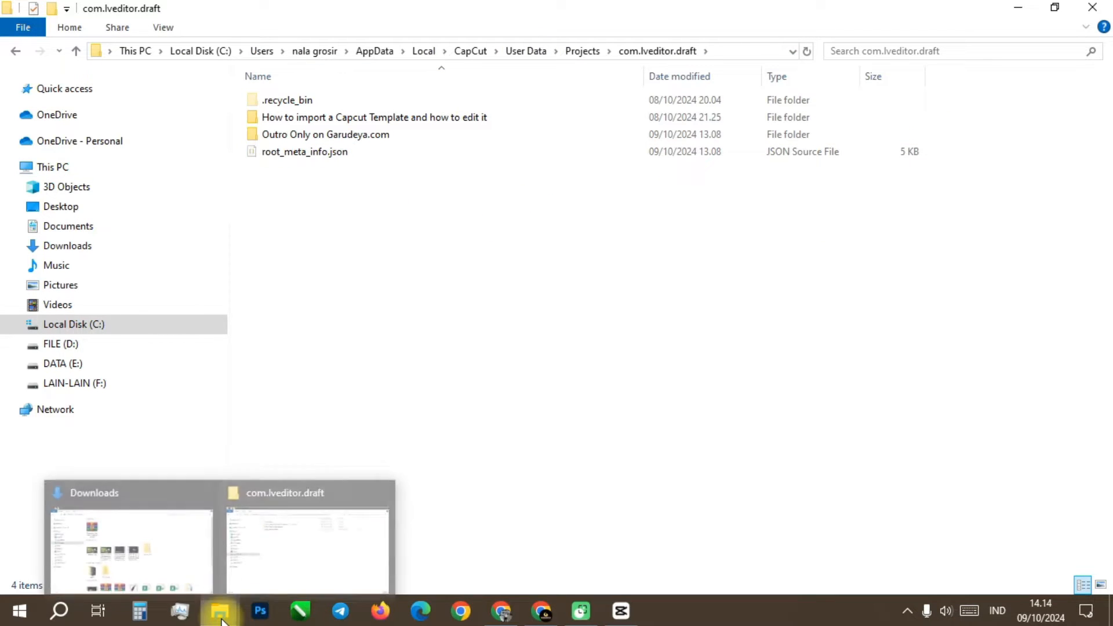
click(127, 499)
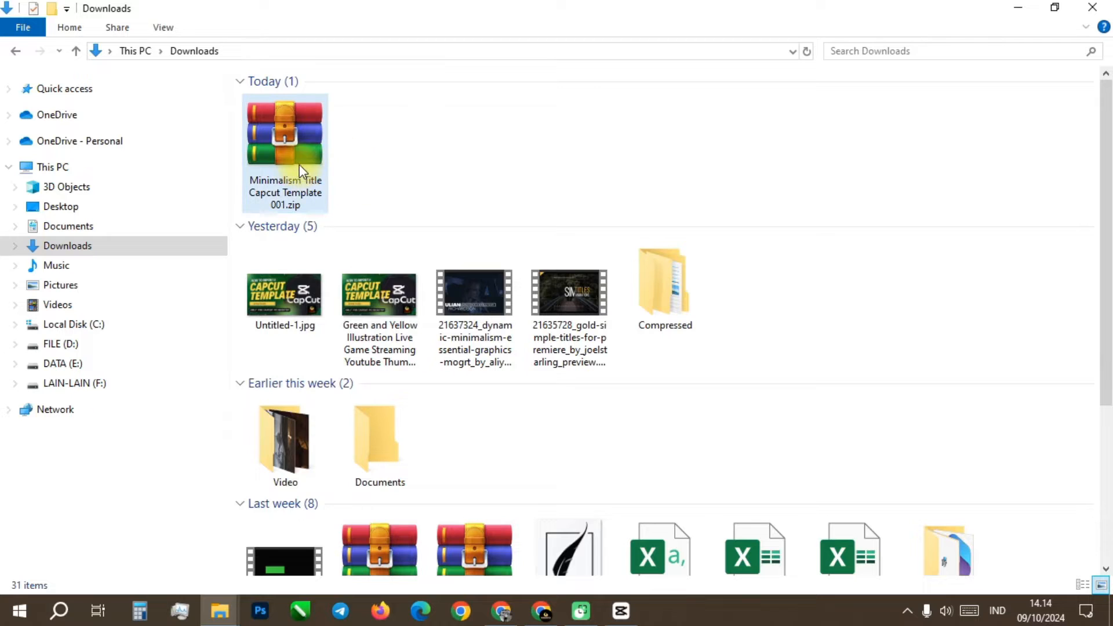
right_click(276, 134)
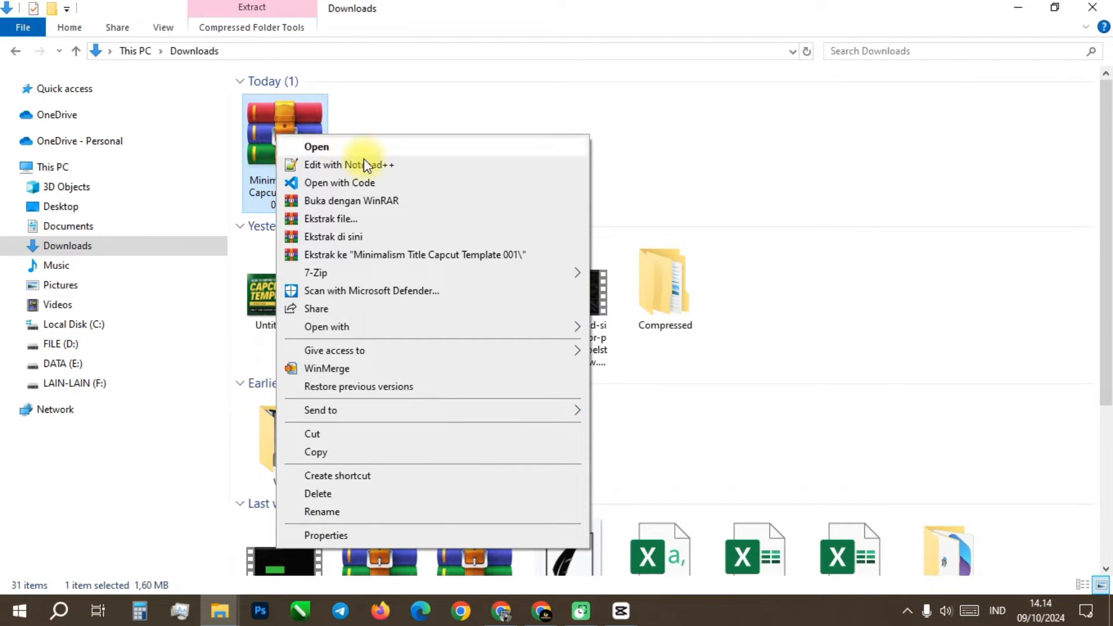
mouse_move(363, 273)
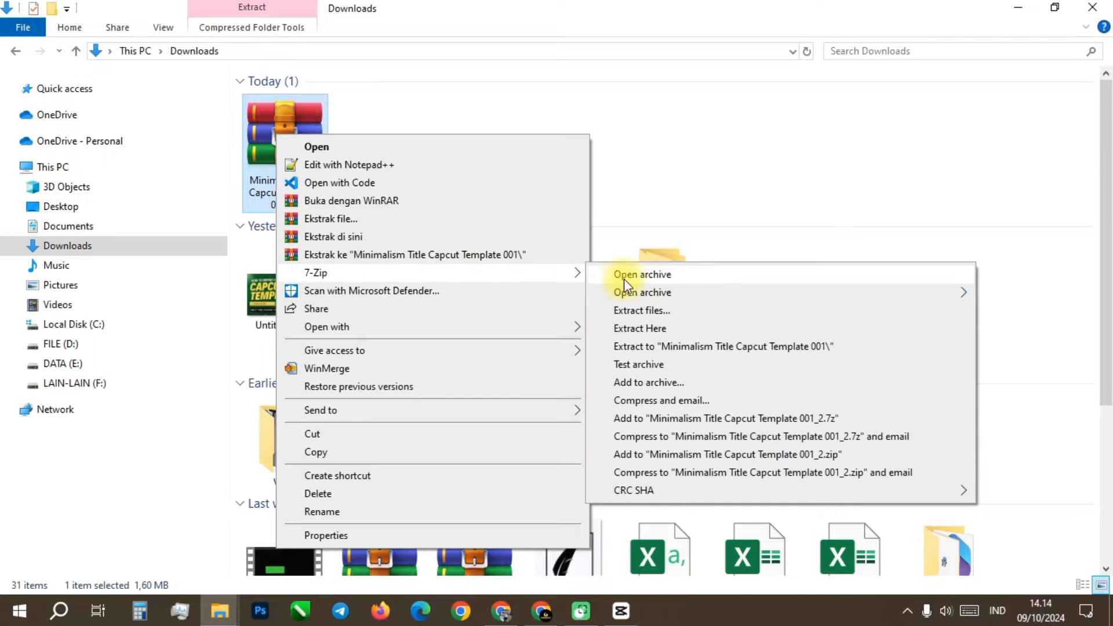
click(727, 346)
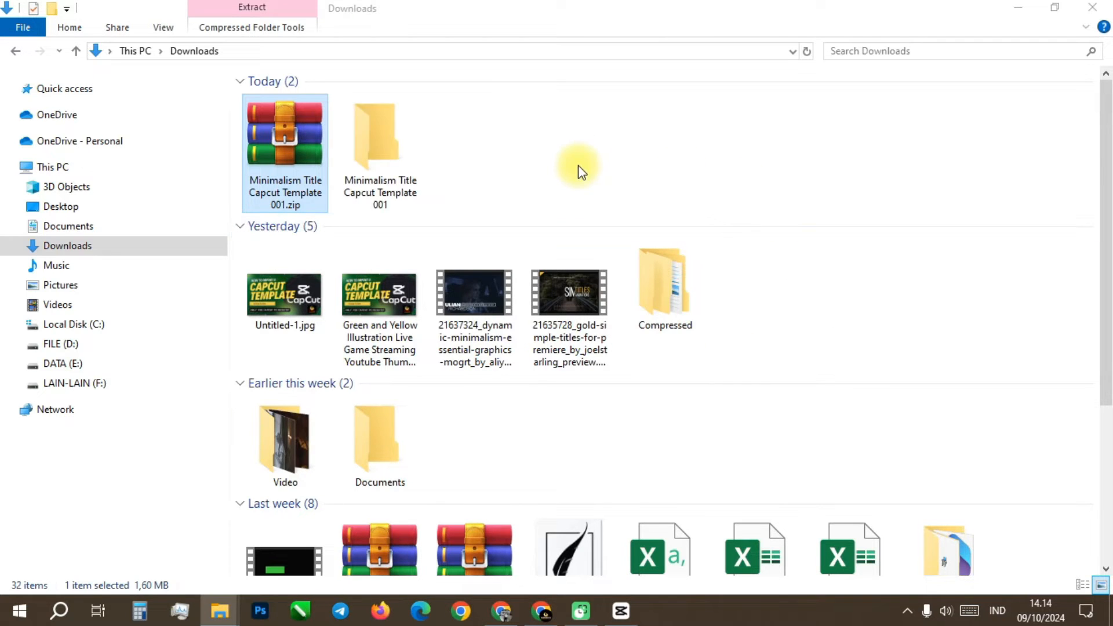
Step: Open the extracted Minimalism Title Capcut Template 001 folder and show its contents as large icons
double_click(377, 142)
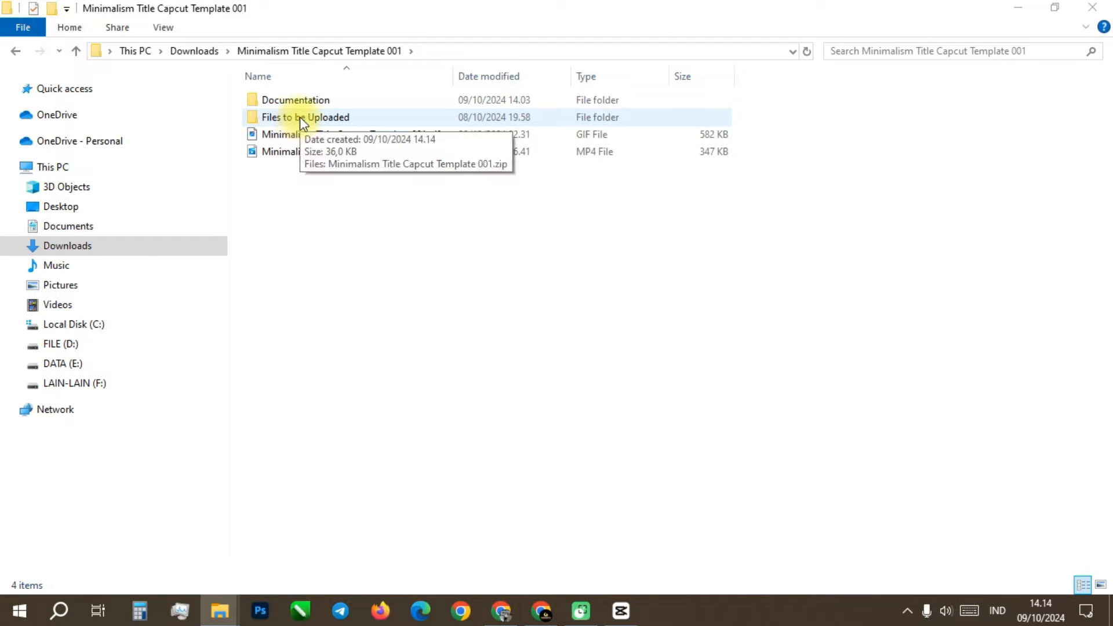
right_click(864, 102)
mouse_move(909, 113)
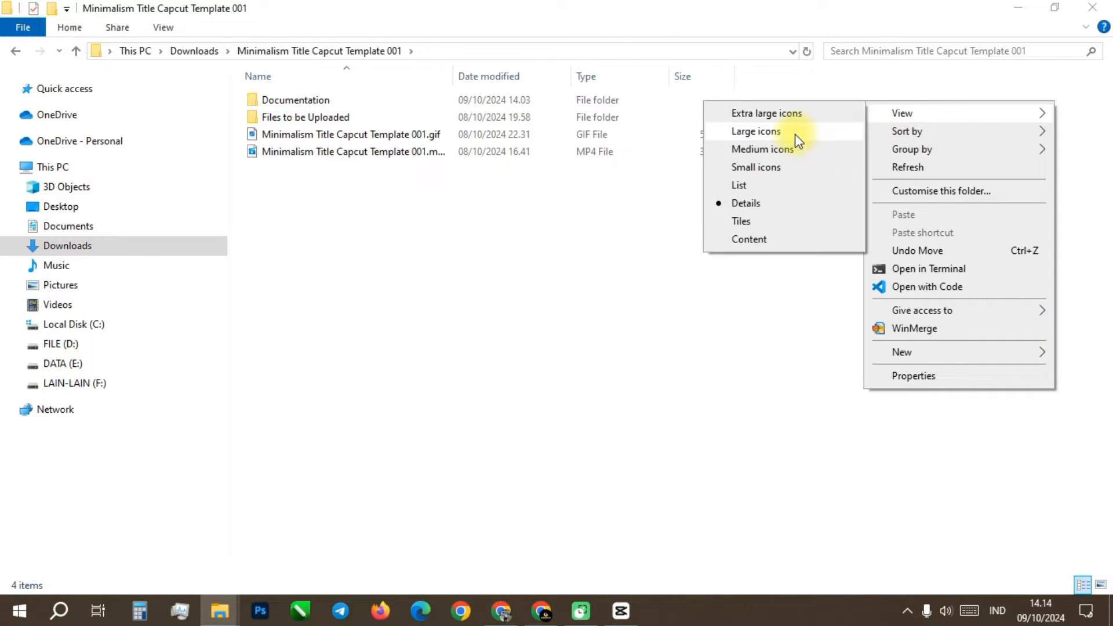
click(795, 131)
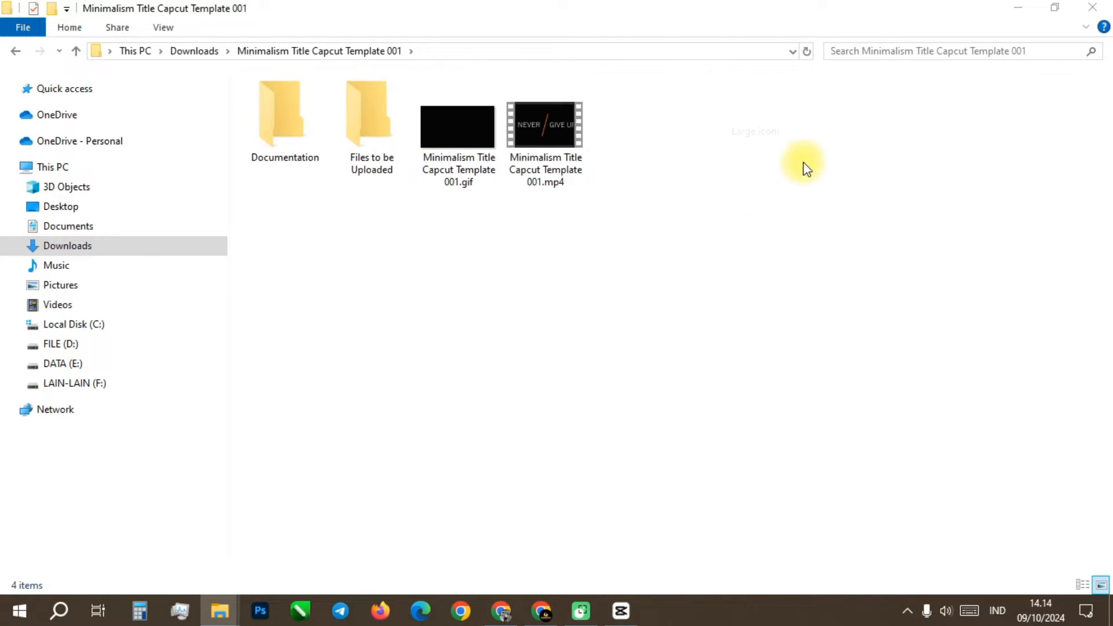
Step: Copy Minimalism Title Capcut Template 001.zip from the Files to be Uploaded folder into the com.lveditor.draft folder
double_click(377, 124)
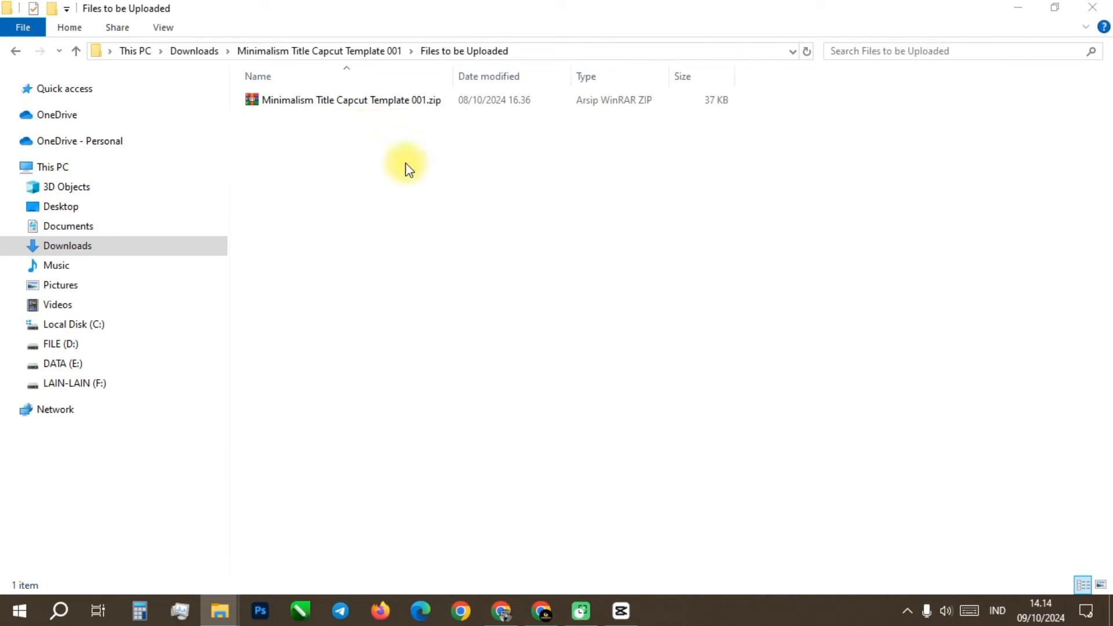
right_click(385, 100)
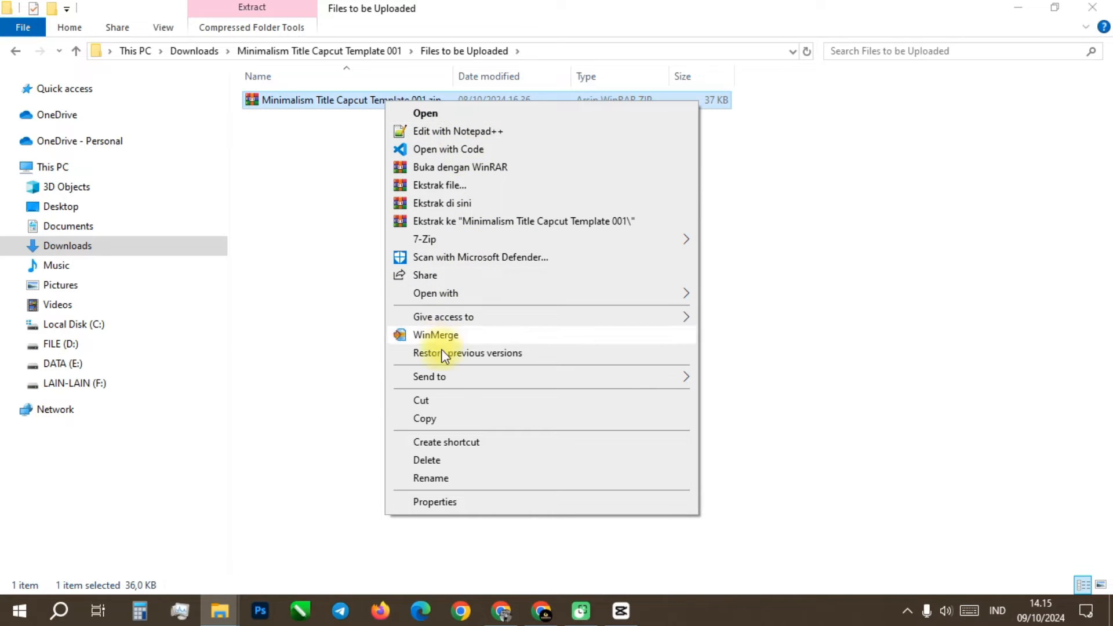
click(424, 418)
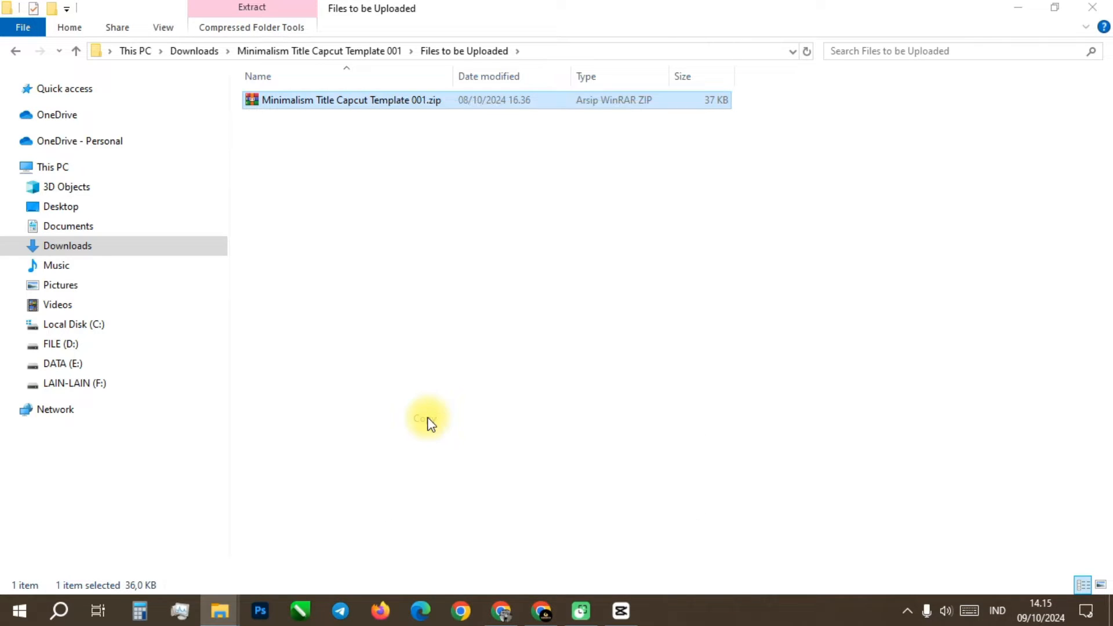
mouse_move(219, 611)
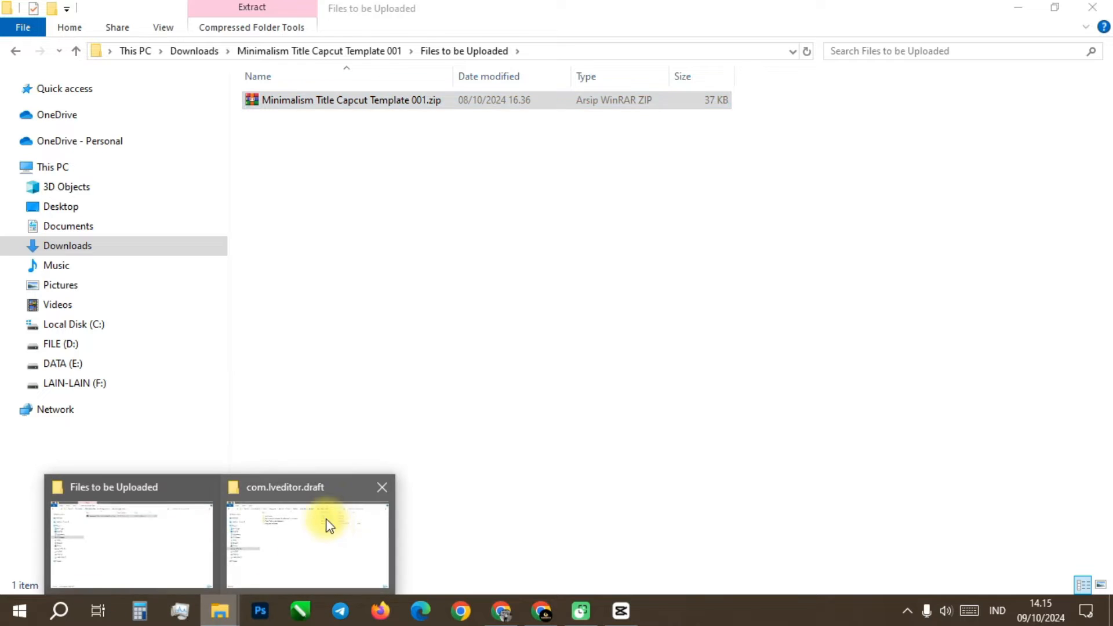
click(326, 518)
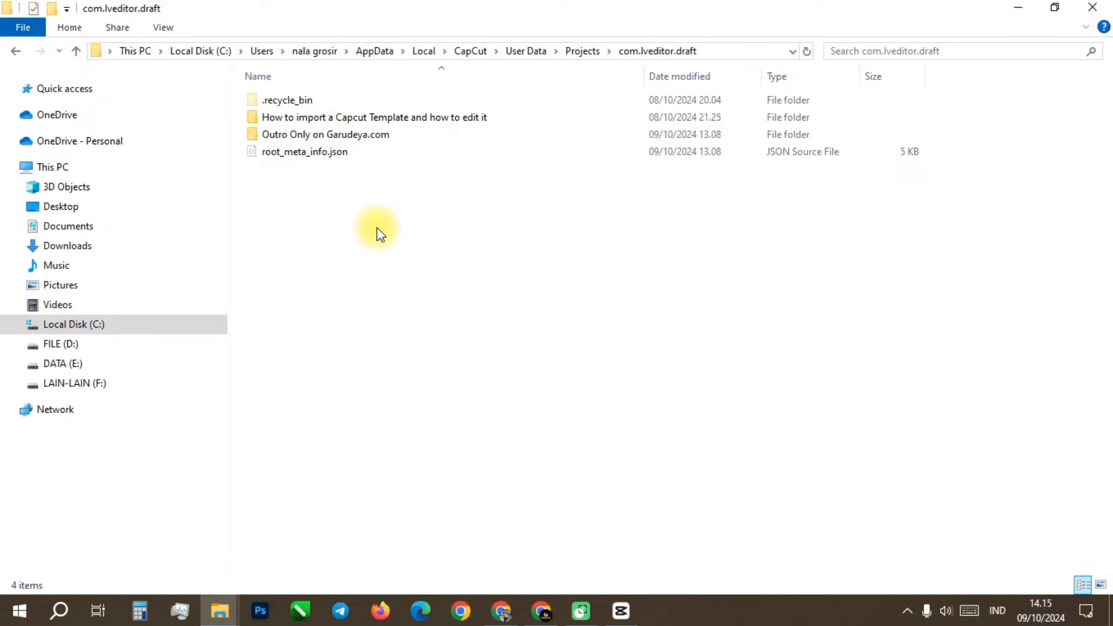
right_click(374, 211)
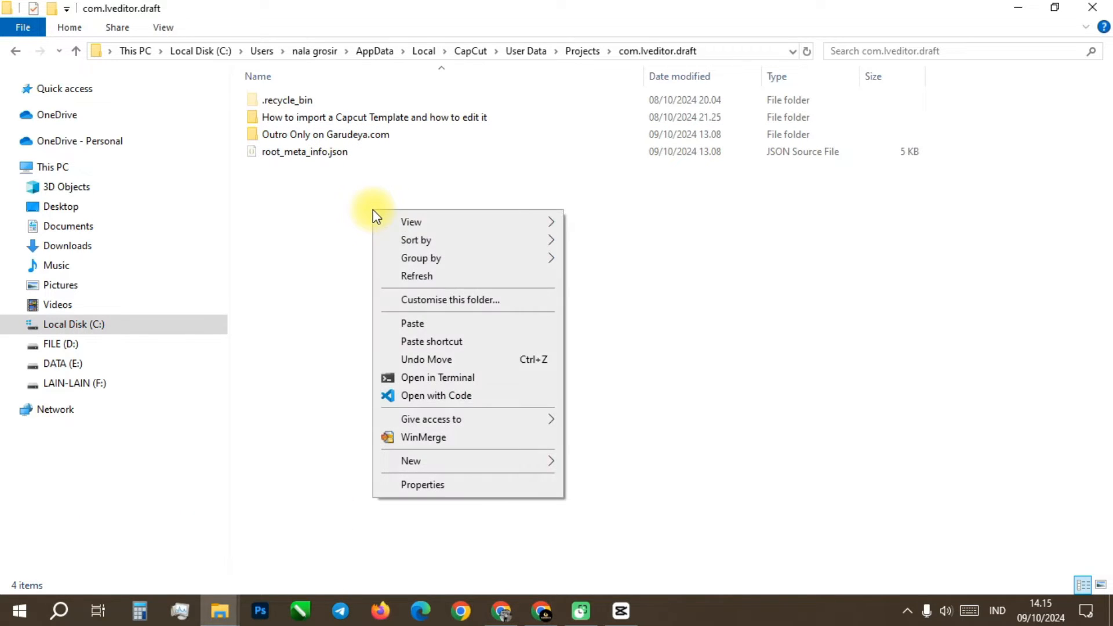
click(413, 324)
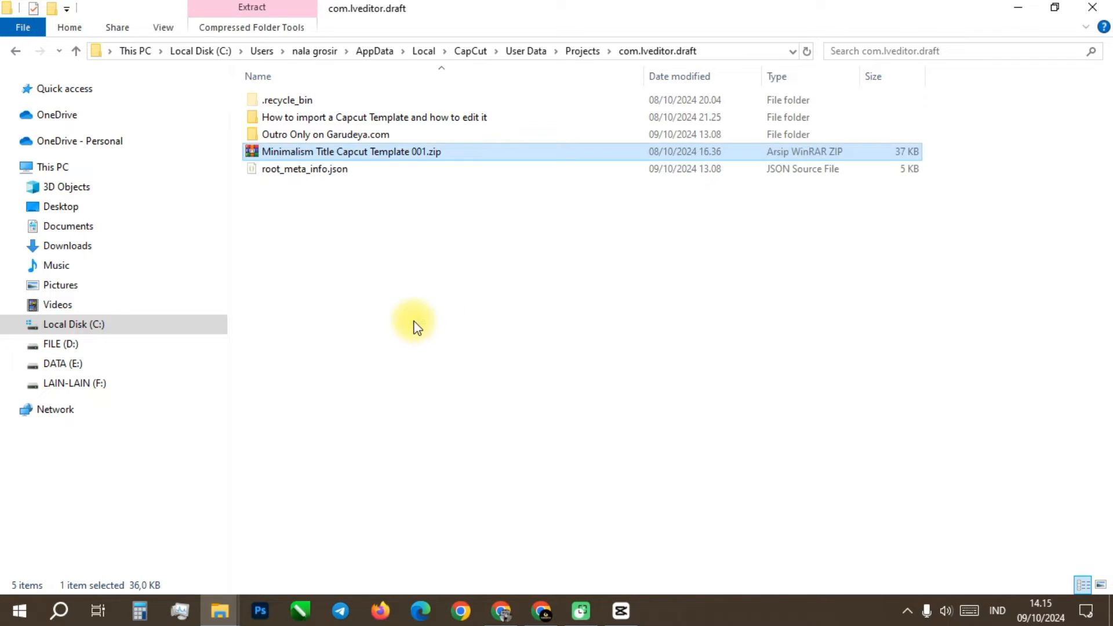
Step: Extract Minimalism Title Capcut Template 001.zip with 7-Zip directly into the com.lveditor.draft folder
right_click(404, 156)
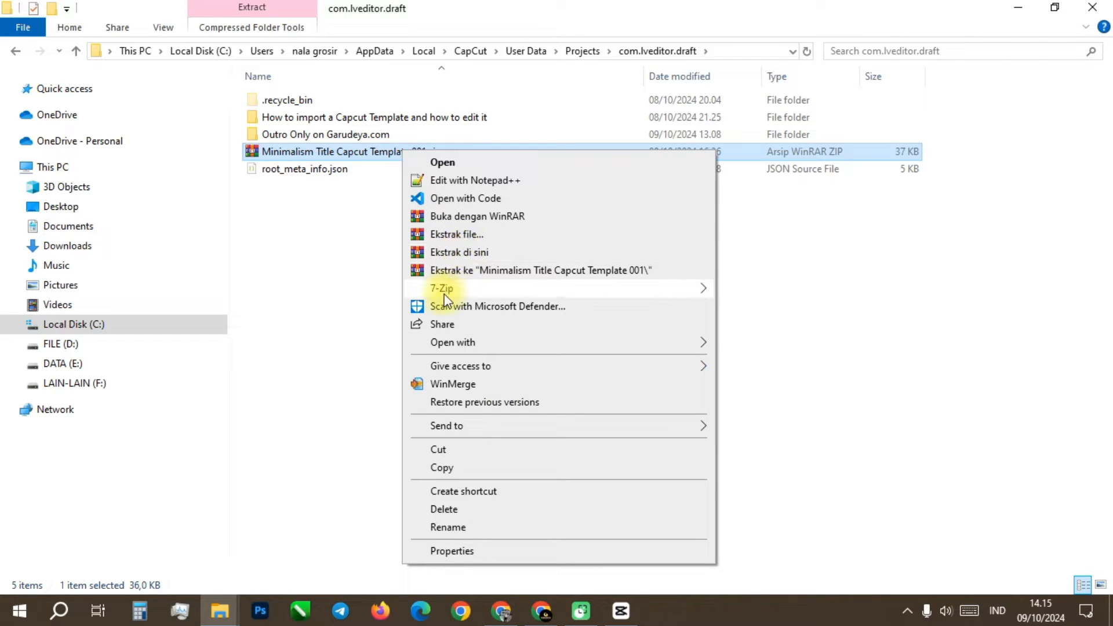
mouse_move(442, 288)
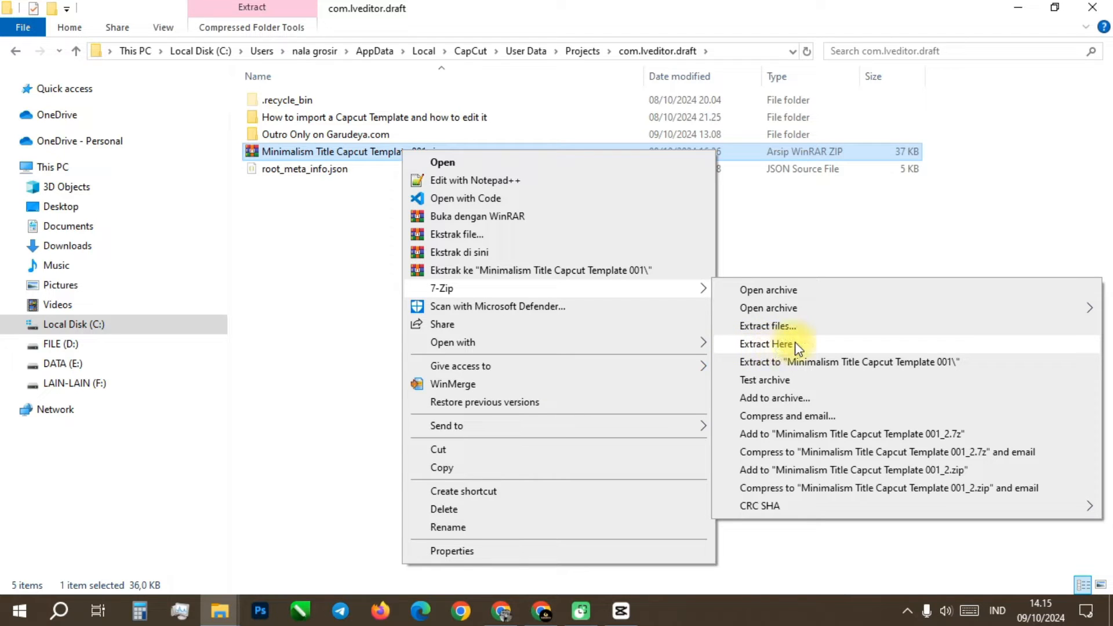
click(777, 344)
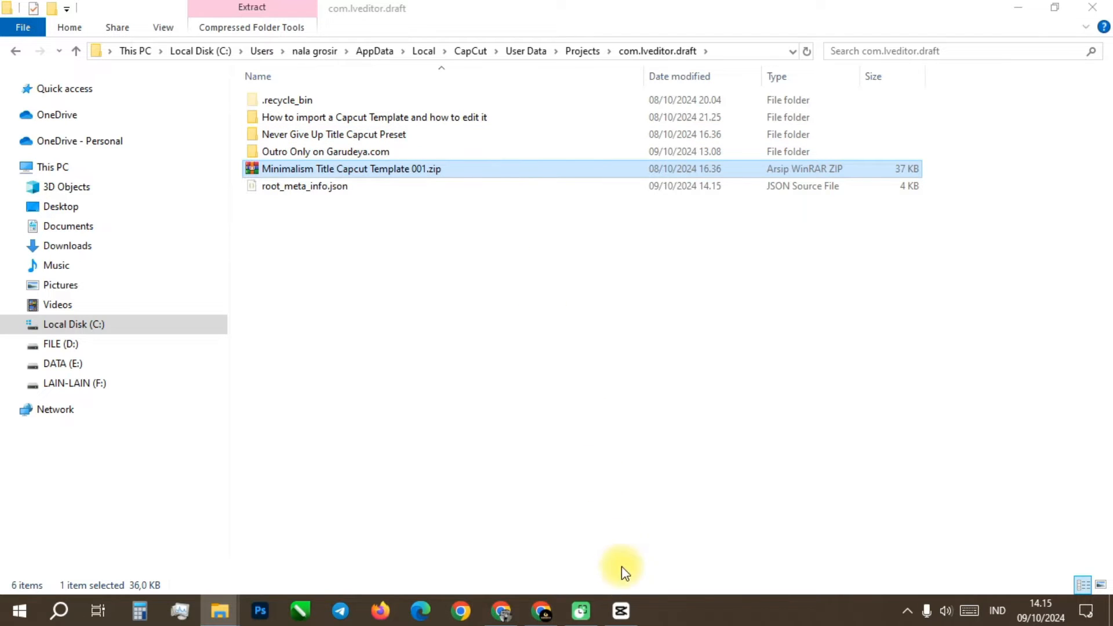
Step: Switch to CapCut, open the Never Give Up Title Capcut Preset project and display the user's own presets
click(621, 611)
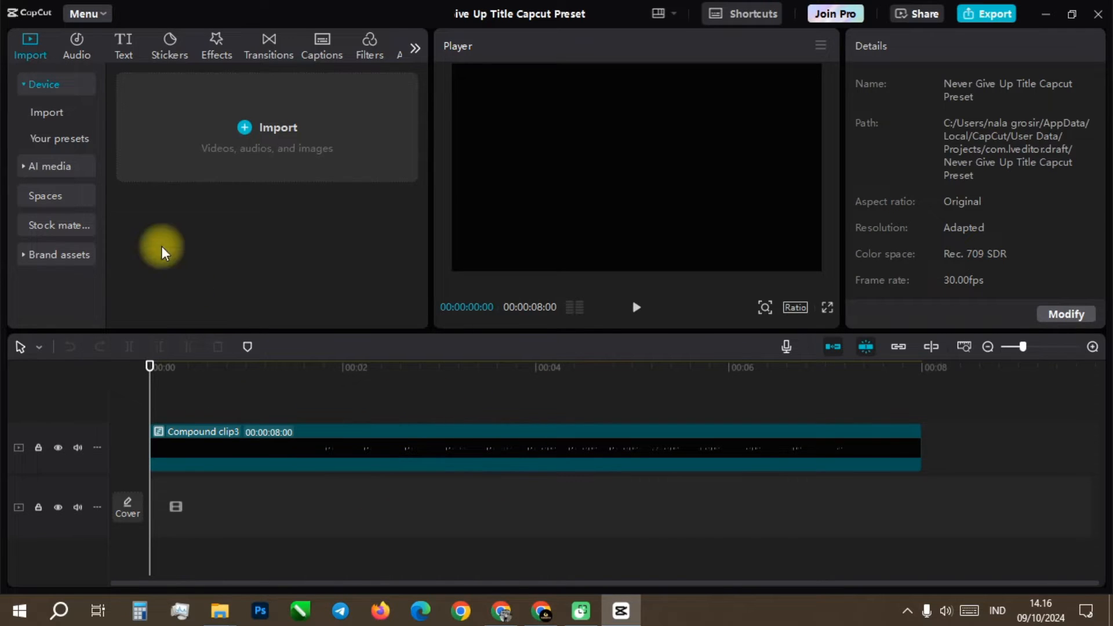
click(60, 138)
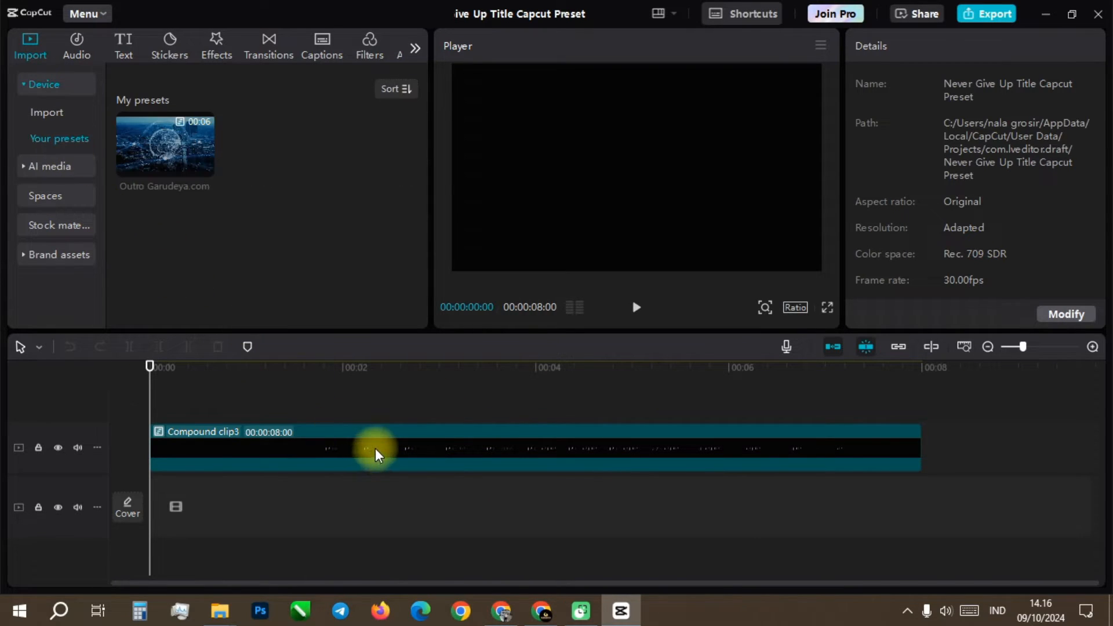
Step: Save Compound clip3 on the timeline as a preset
click(447, 454)
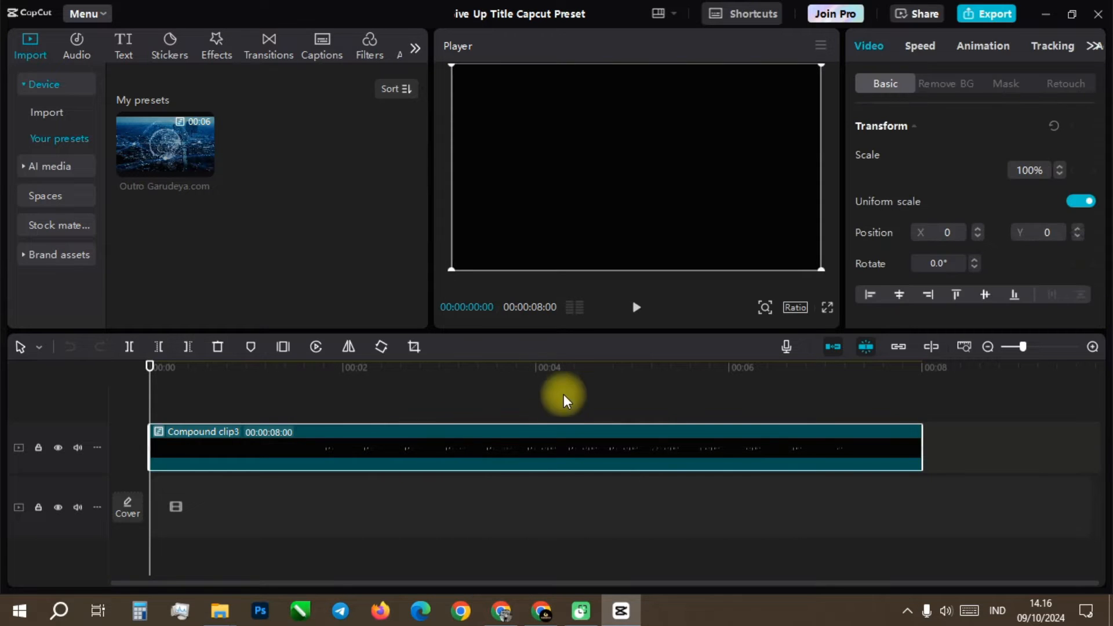
right_click(479, 446)
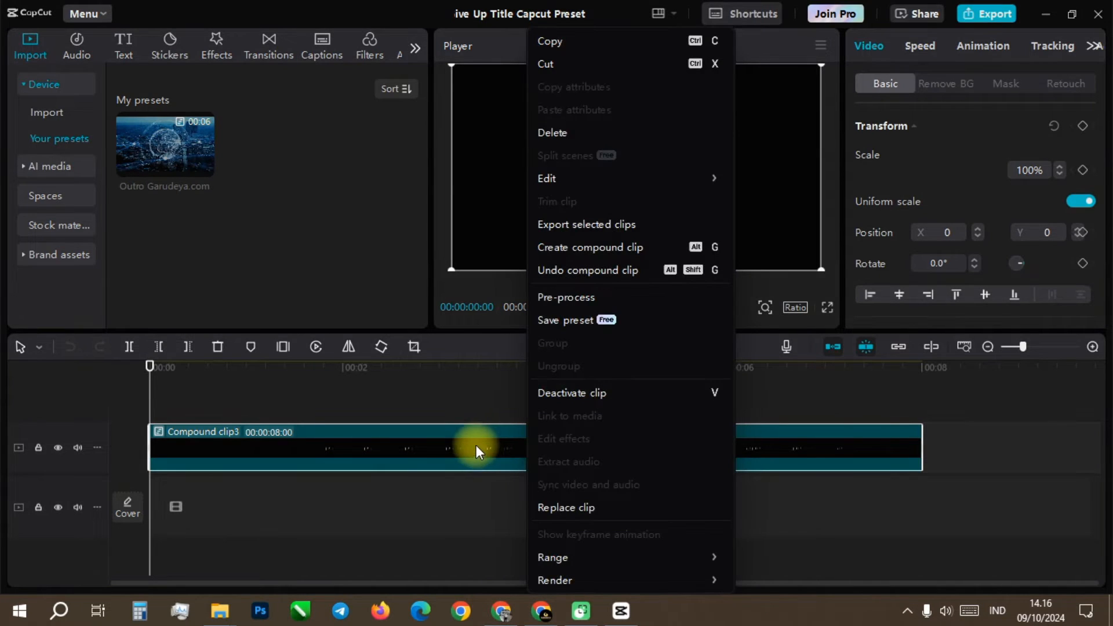
click(466, 492)
right_click(468, 449)
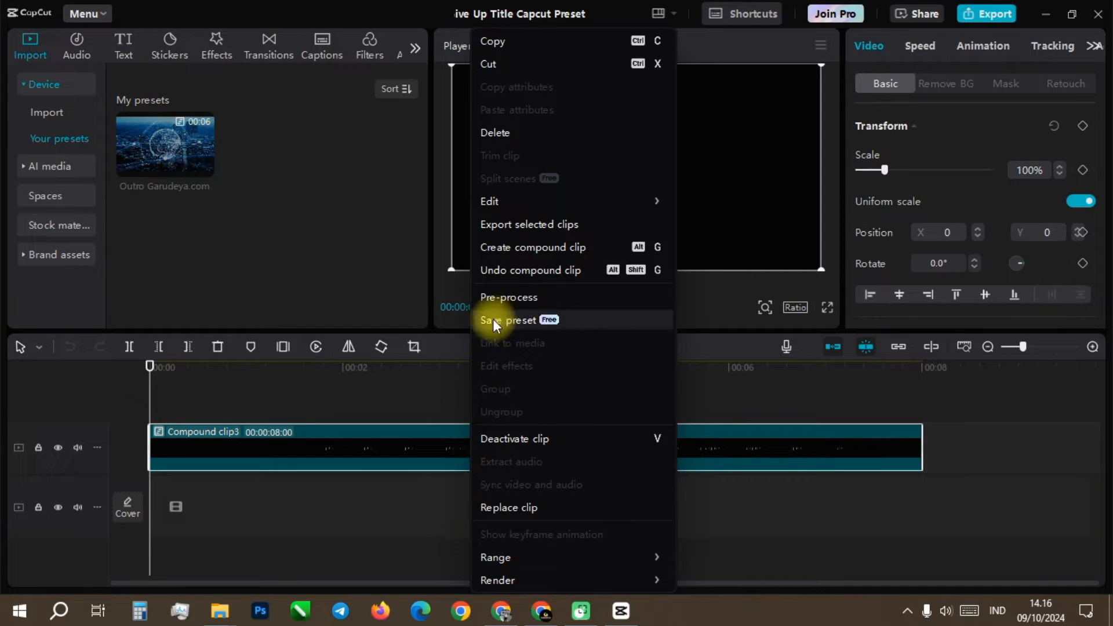
click(541, 320)
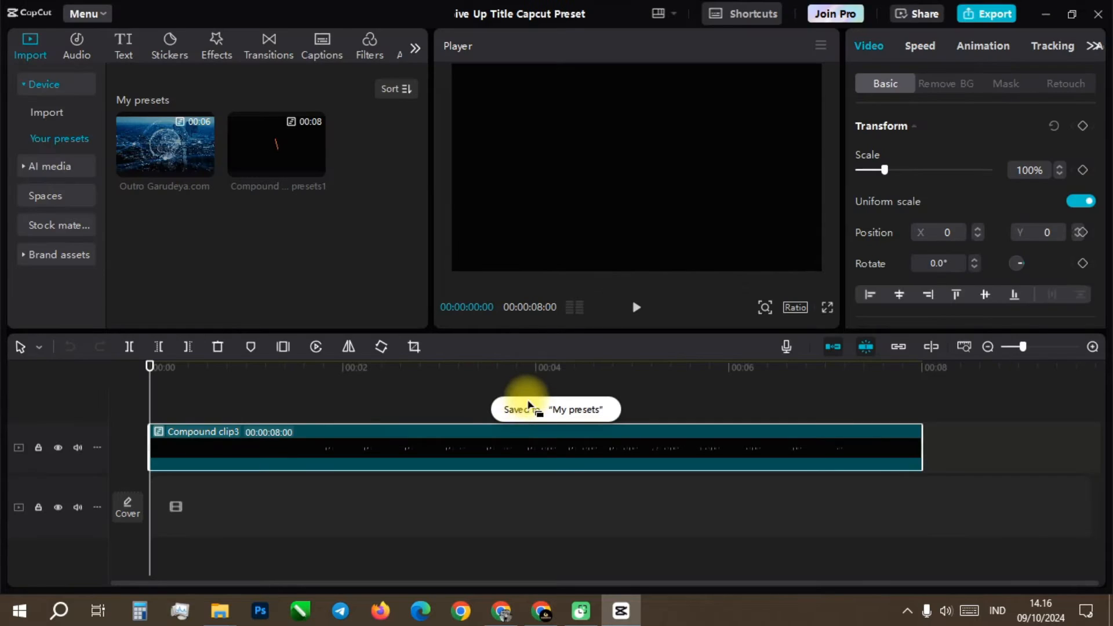
Step: Rename the new 8-second compound clip preset to Title 001 preset
mouse_move(278, 164)
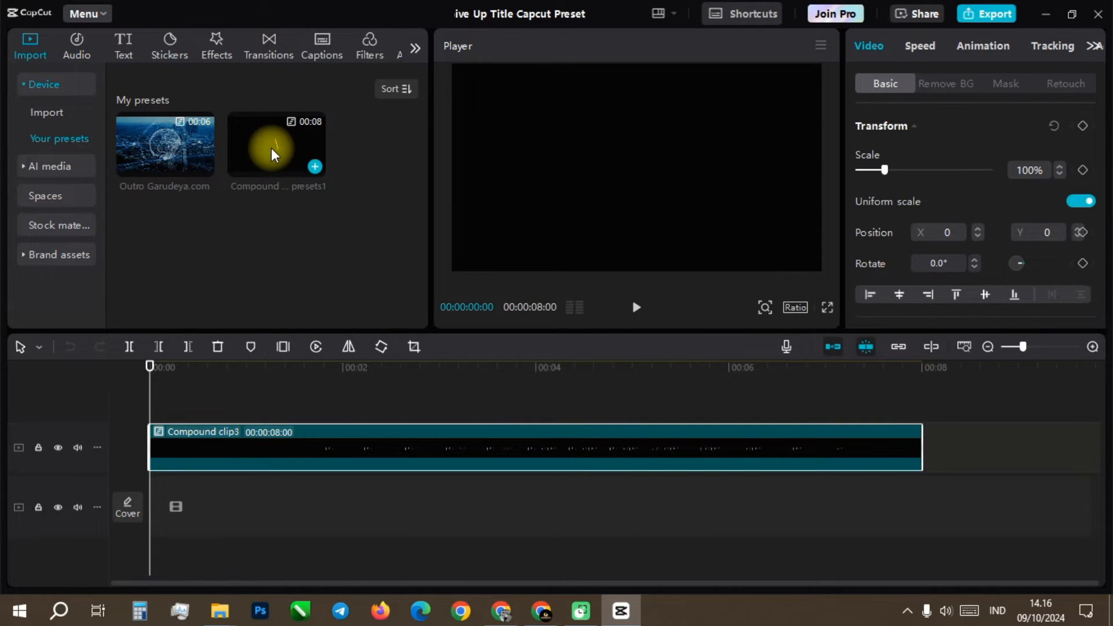
right_click(273, 155)
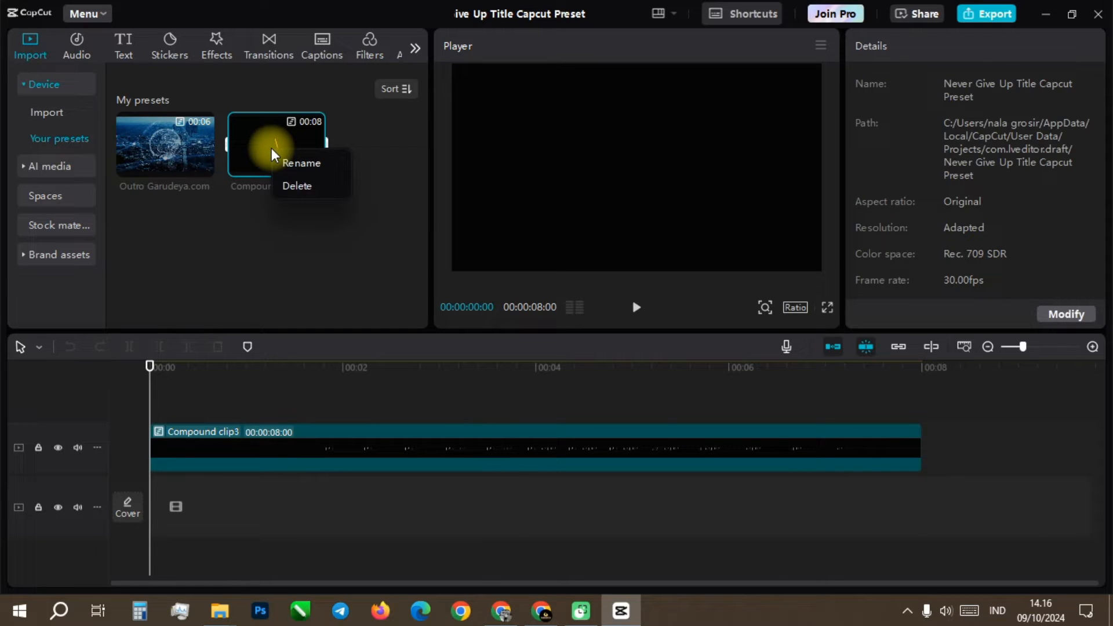
click(302, 163)
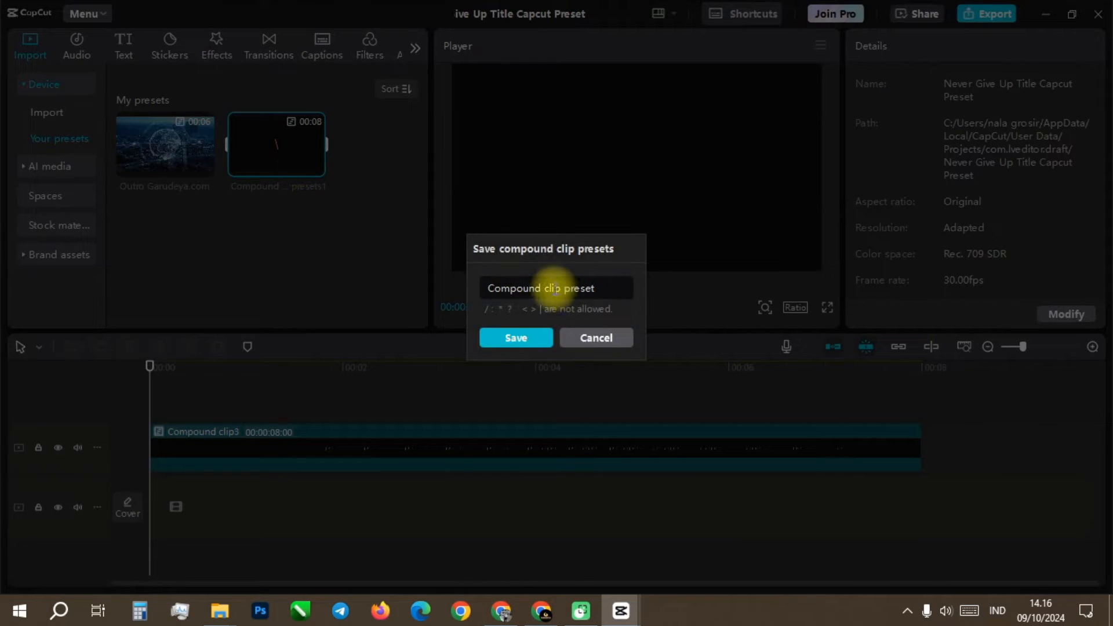
drag(560, 289, 481, 286)
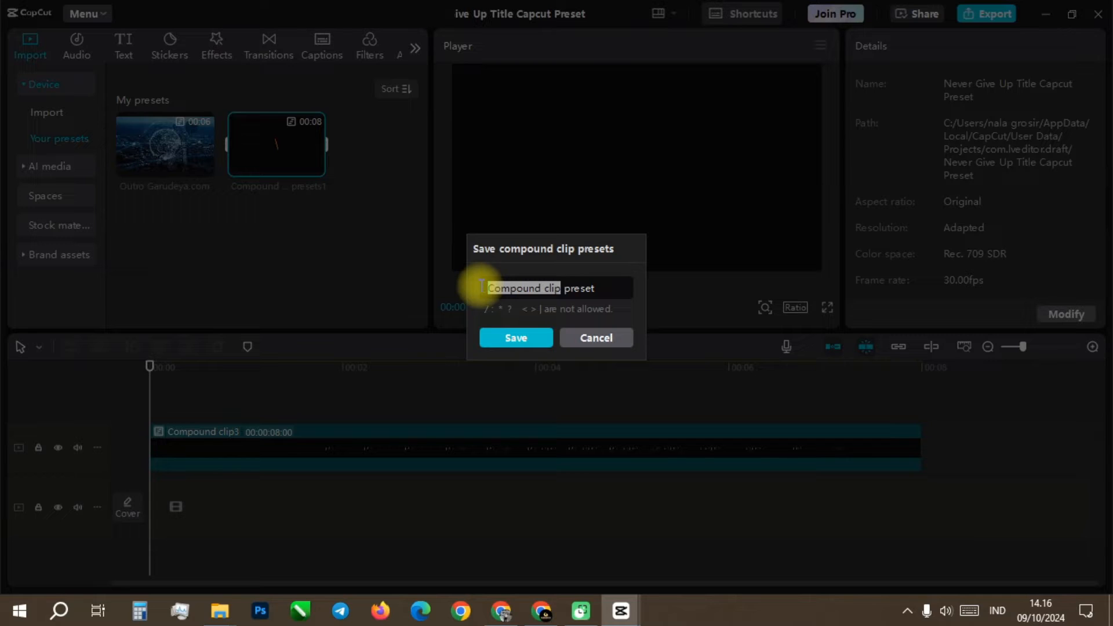
text(M)
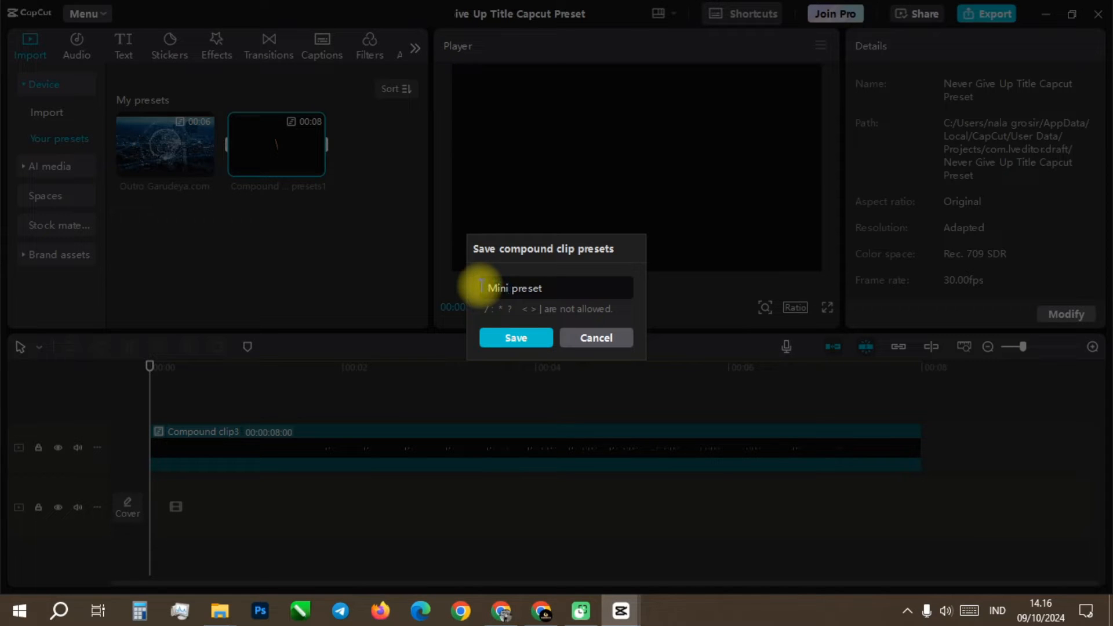
text(inimalis)
key(BackSpace)
key(BackSpace)
key(BackSpace)
key(BackSpace)
key(BackSpace)
key(BackSpace)
key(BackSpace)
key(BackSpace)
key(BackSpace)
text(001)
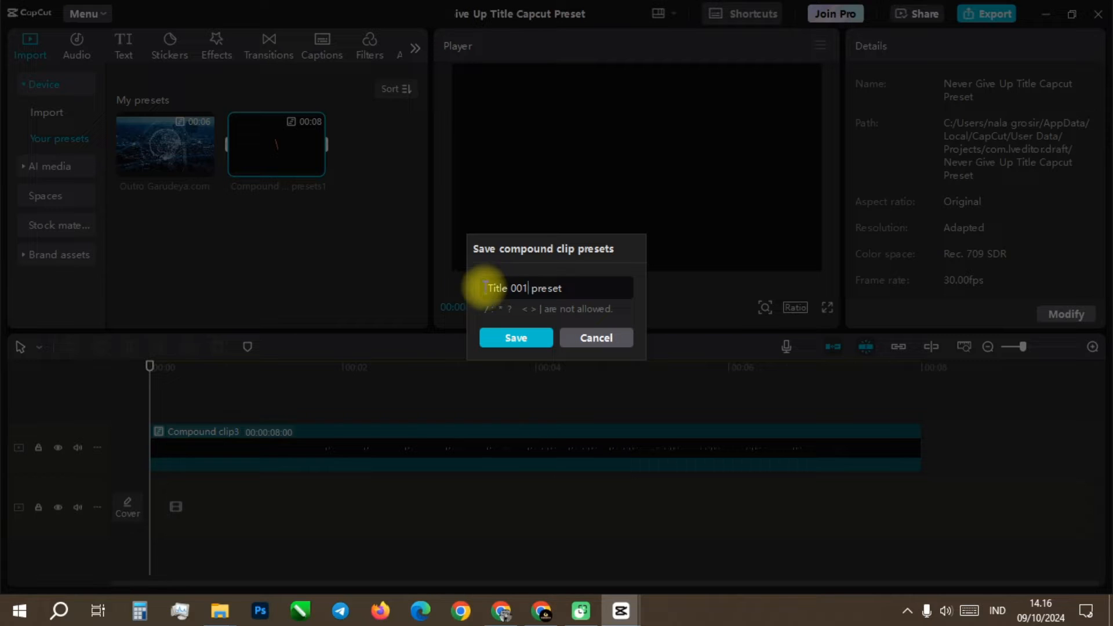
click(518, 339)
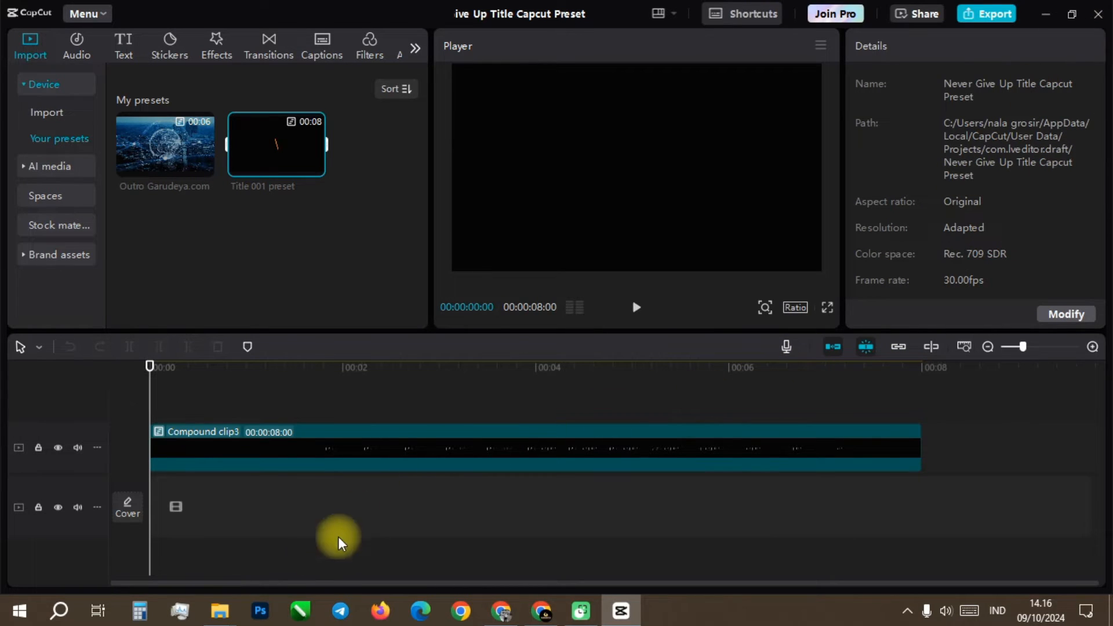
Step: Close the current project and create a new one with its aspect ratio set to 16:9
click(1098, 13)
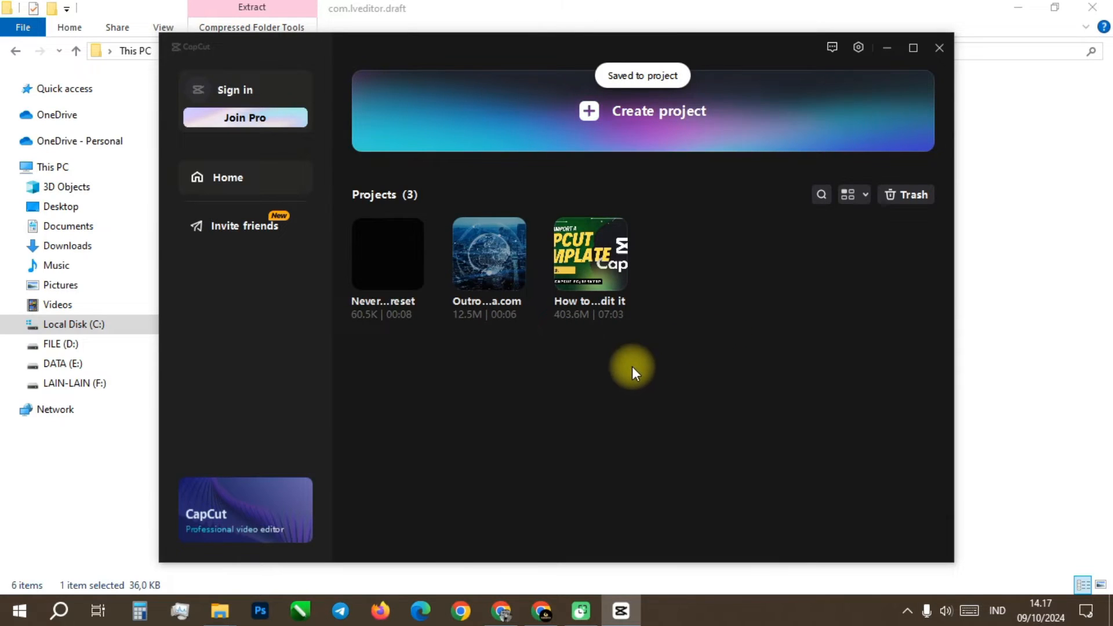
click(617, 108)
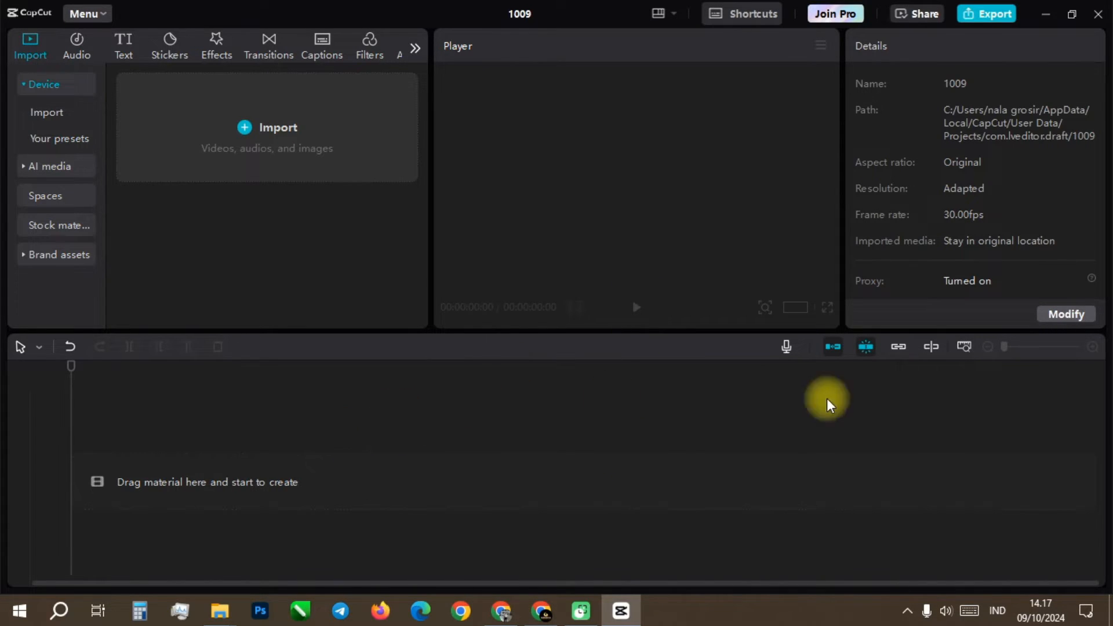
click(1061, 321)
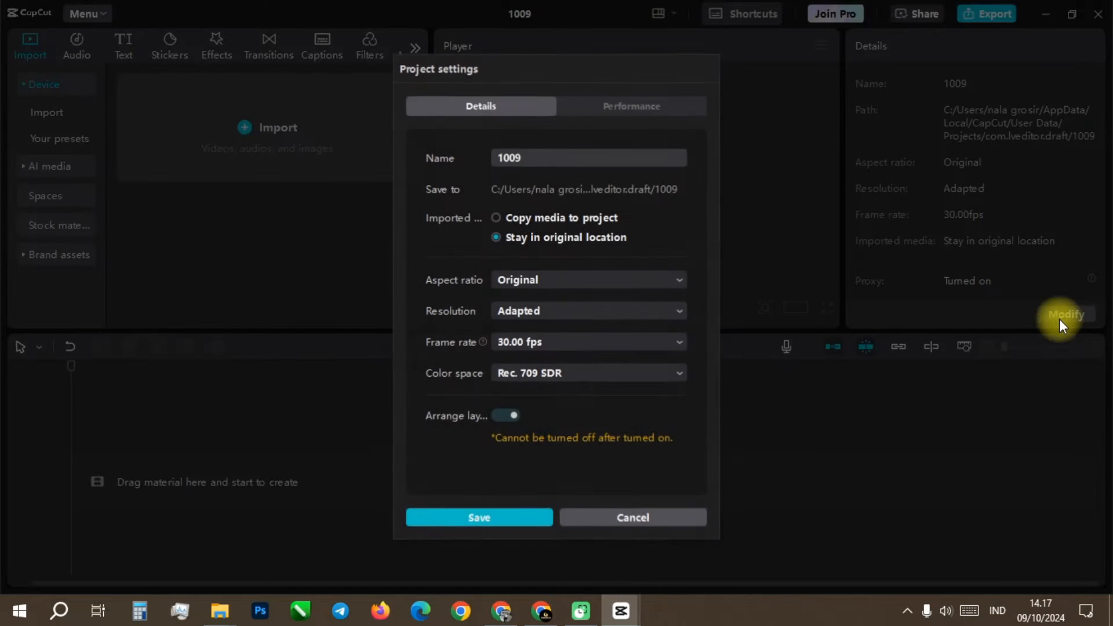
click(517, 283)
click(527, 327)
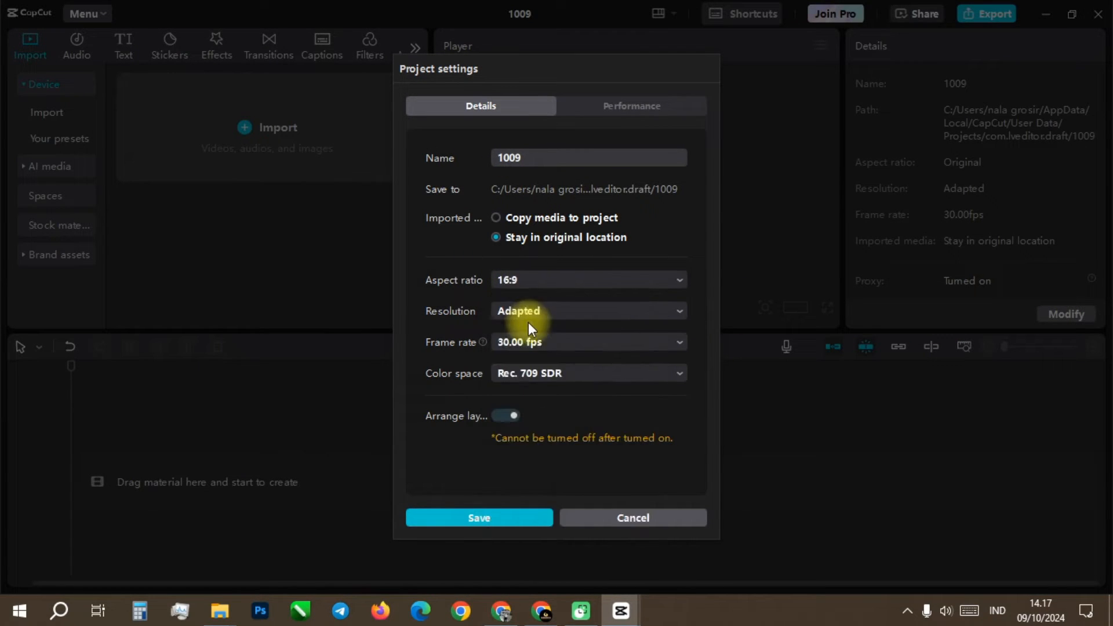
click(526, 280)
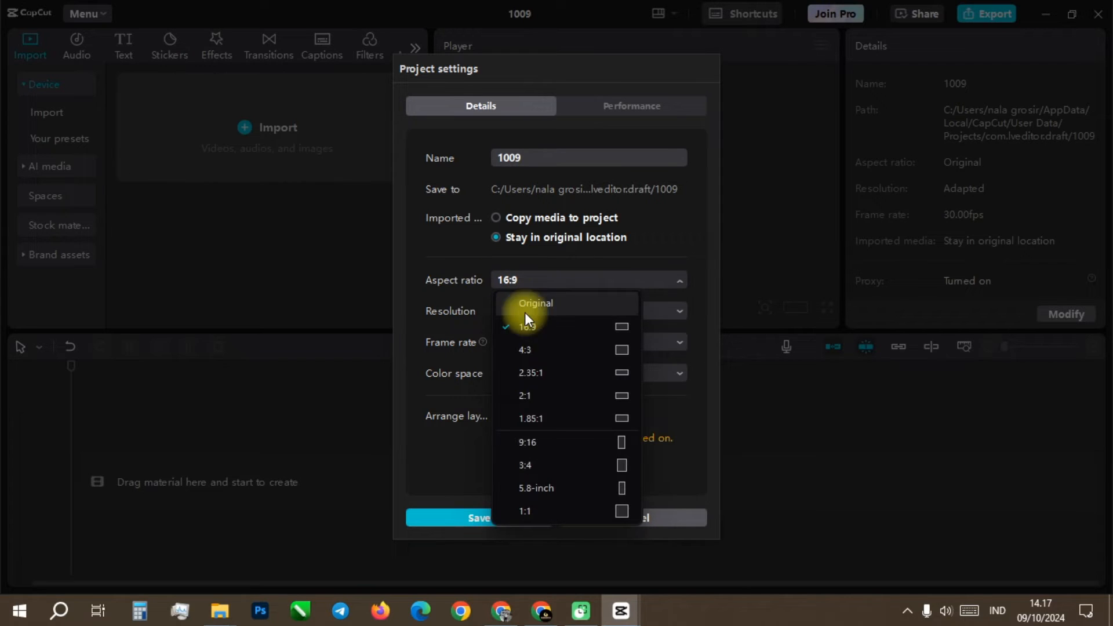
click(523, 443)
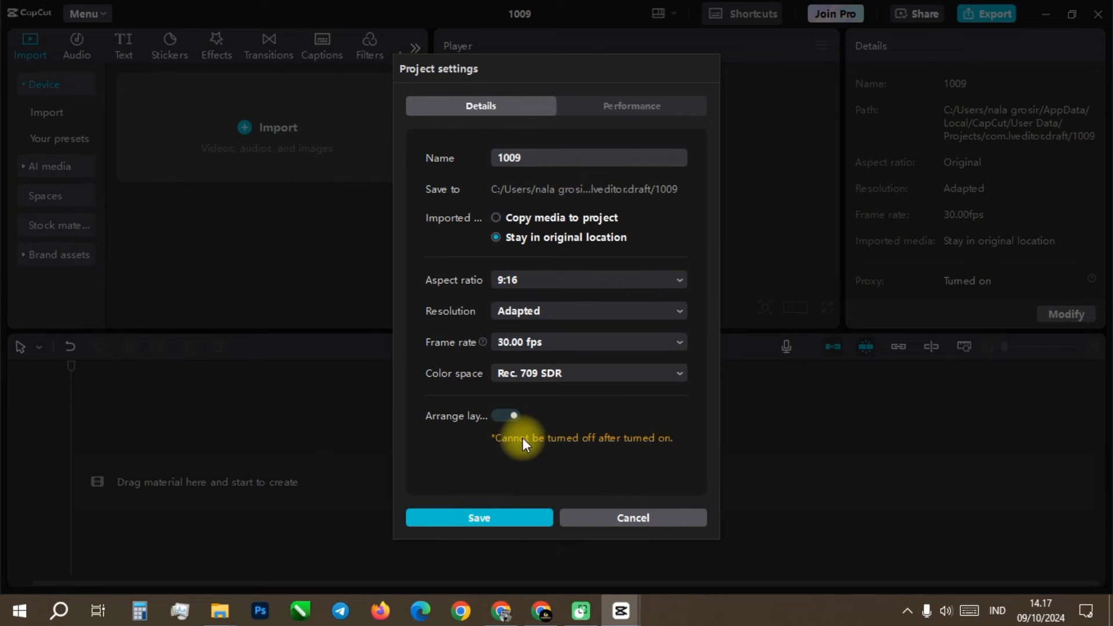
click(516, 280)
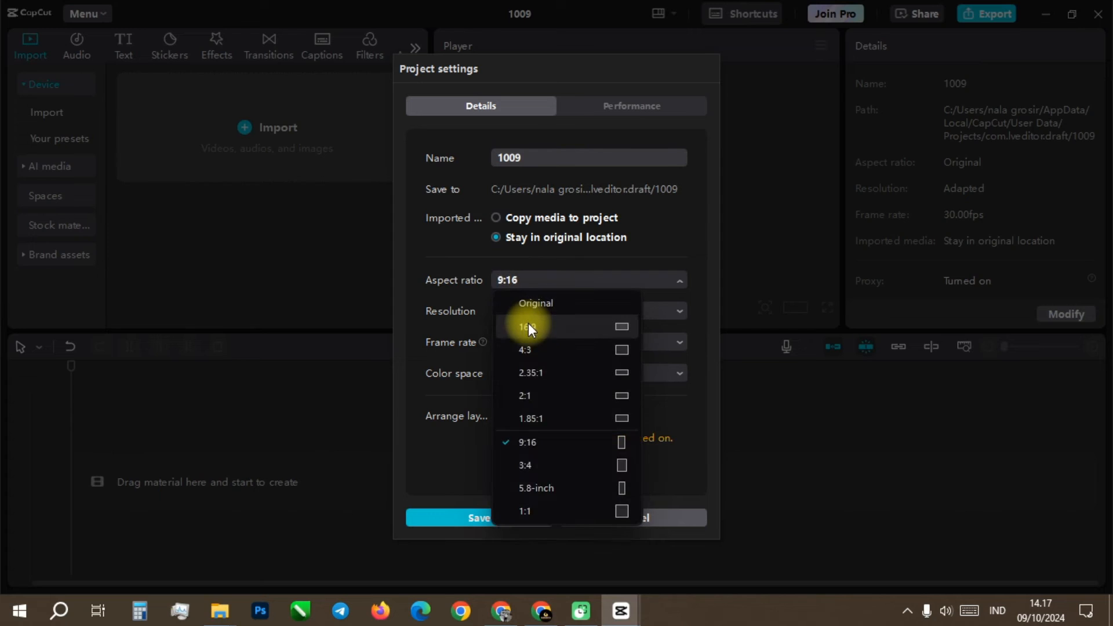
click(528, 325)
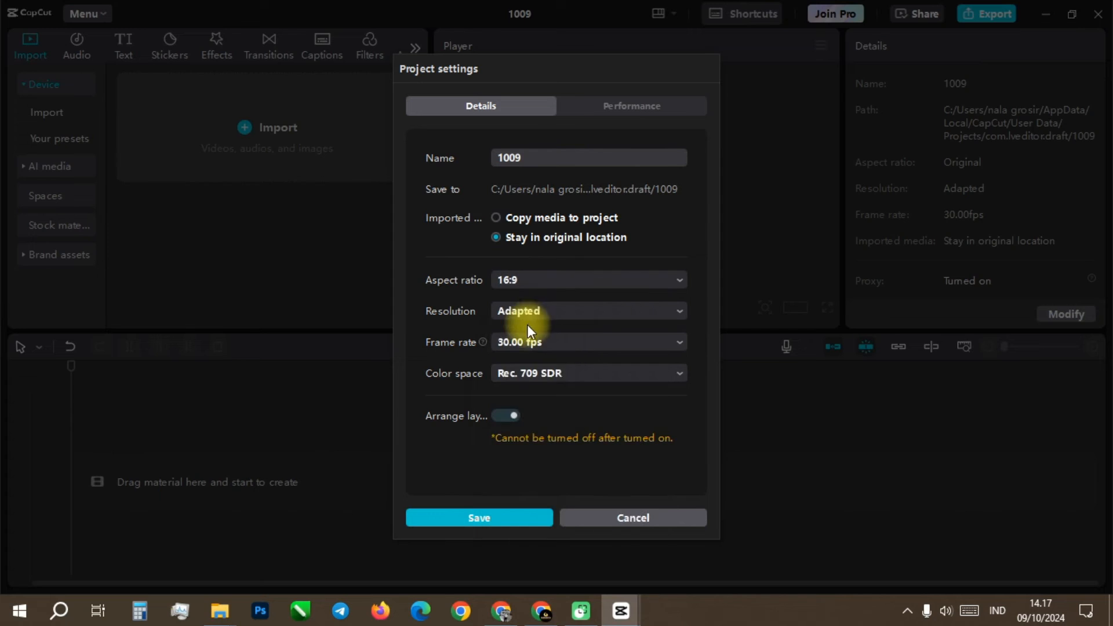
click(504, 519)
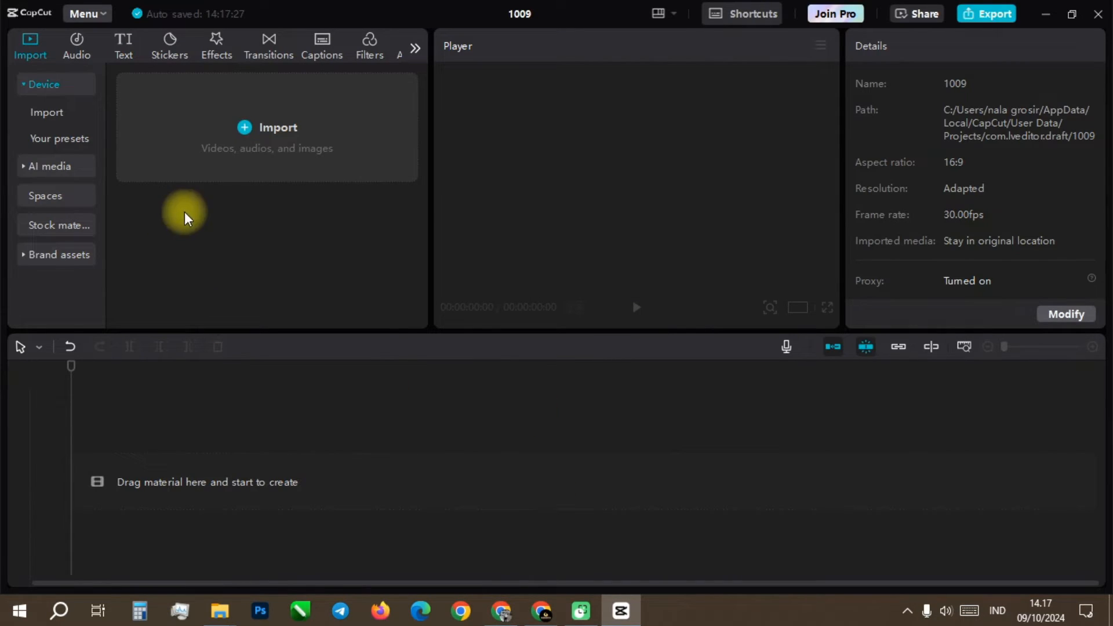
Step: Add Title 001 preset to the timeline, raise it to the track above the main one and return the playhead to the start
click(52, 141)
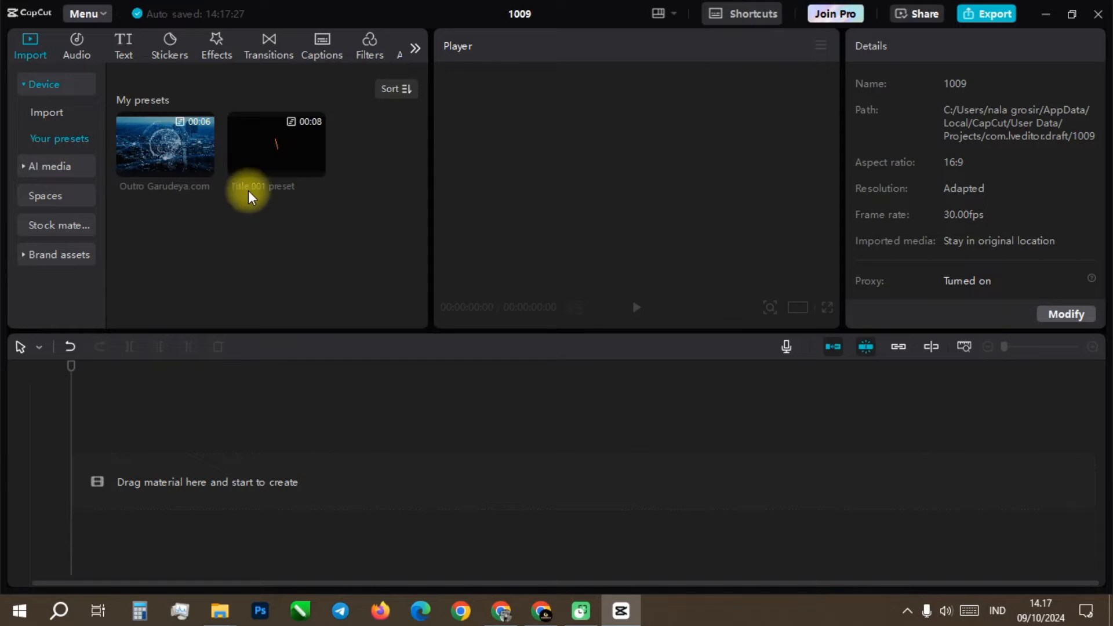
mouse_move(270, 172)
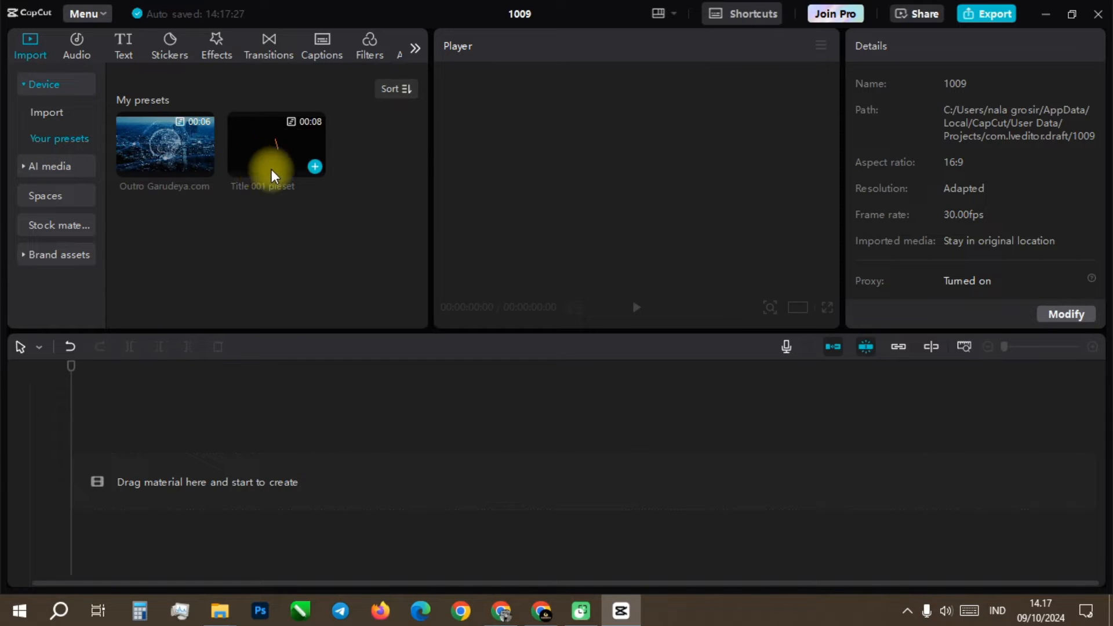
click(316, 168)
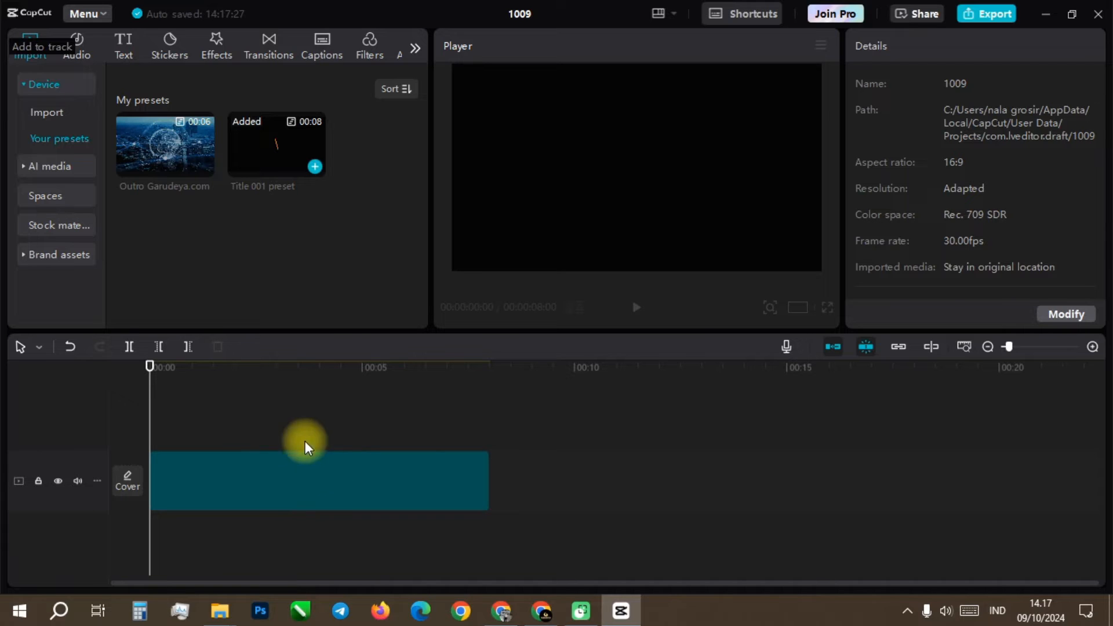
click(255, 462)
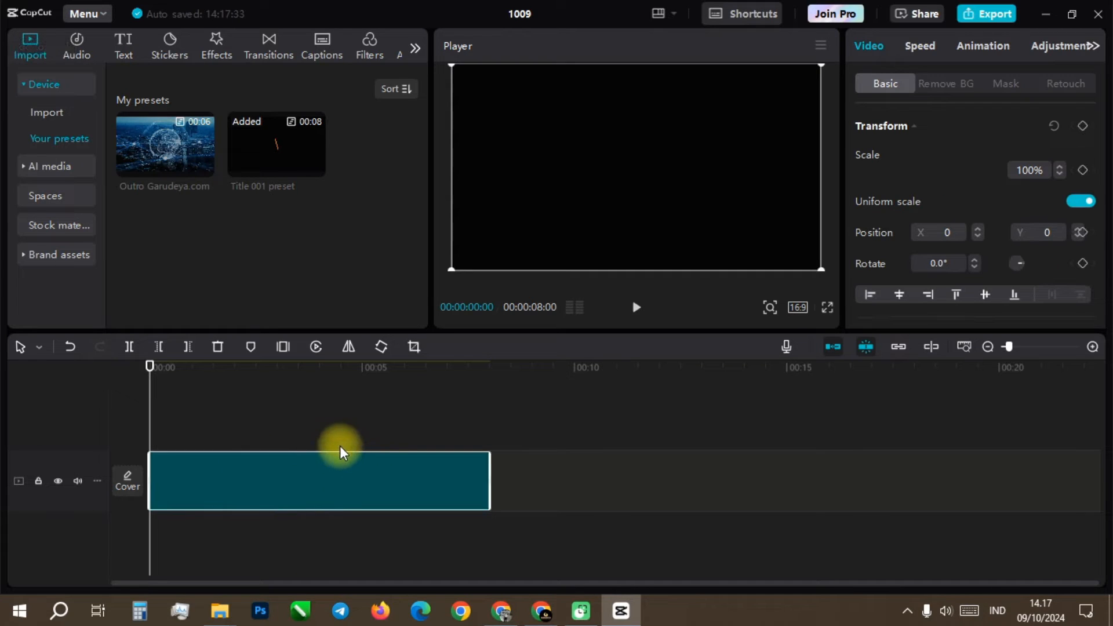
drag(277, 476, 279, 409)
click(279, 419)
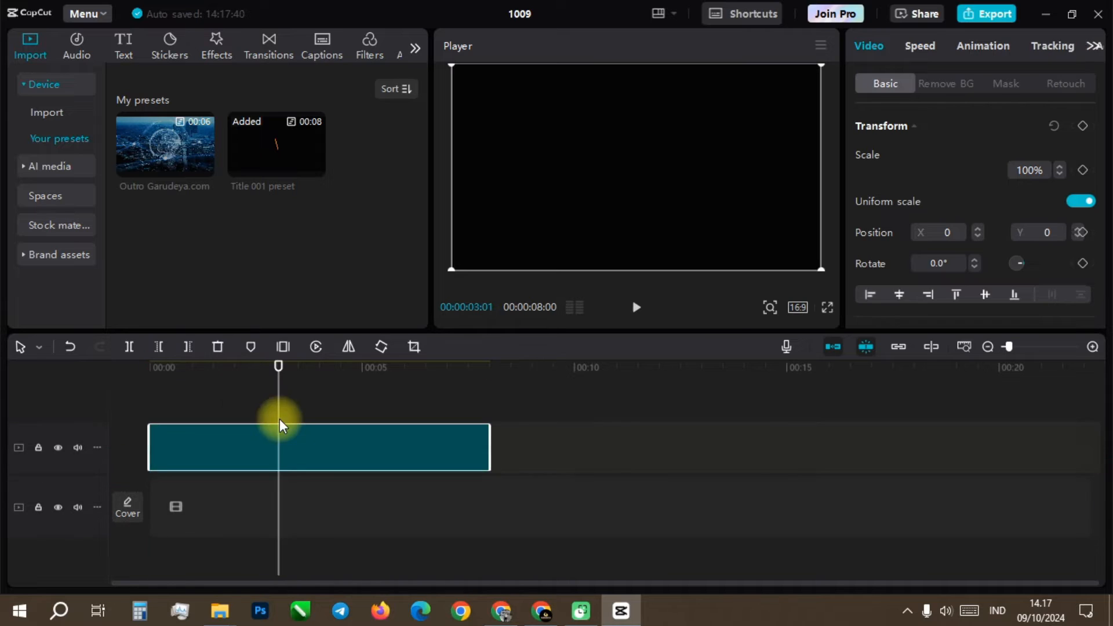
drag(288, 371, 145, 393)
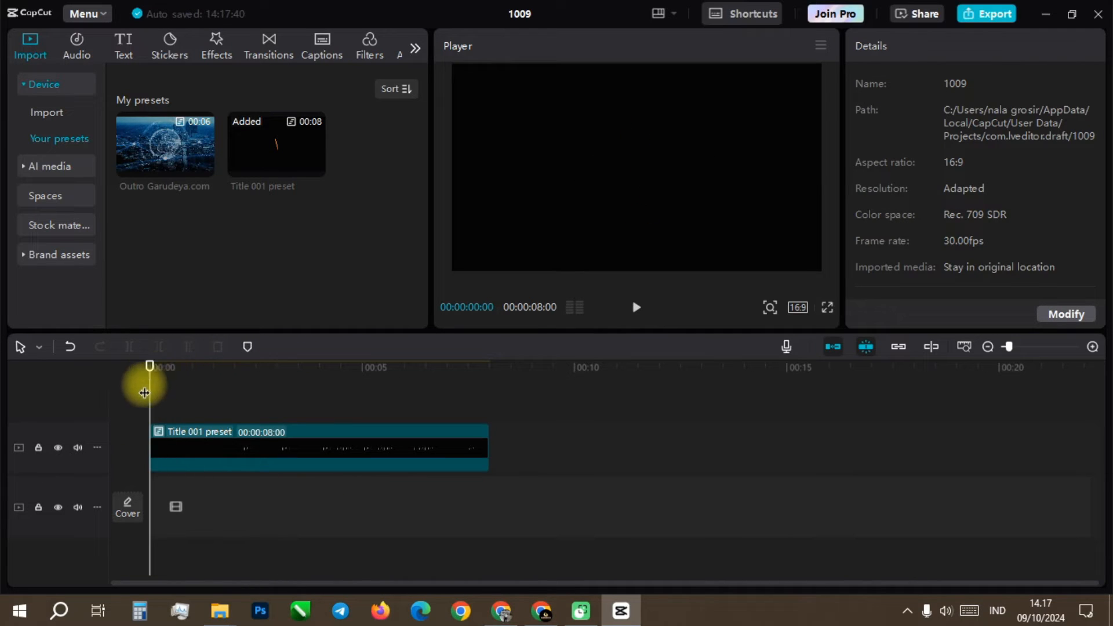
Step: Search the stock materials for "office building"
click(49, 232)
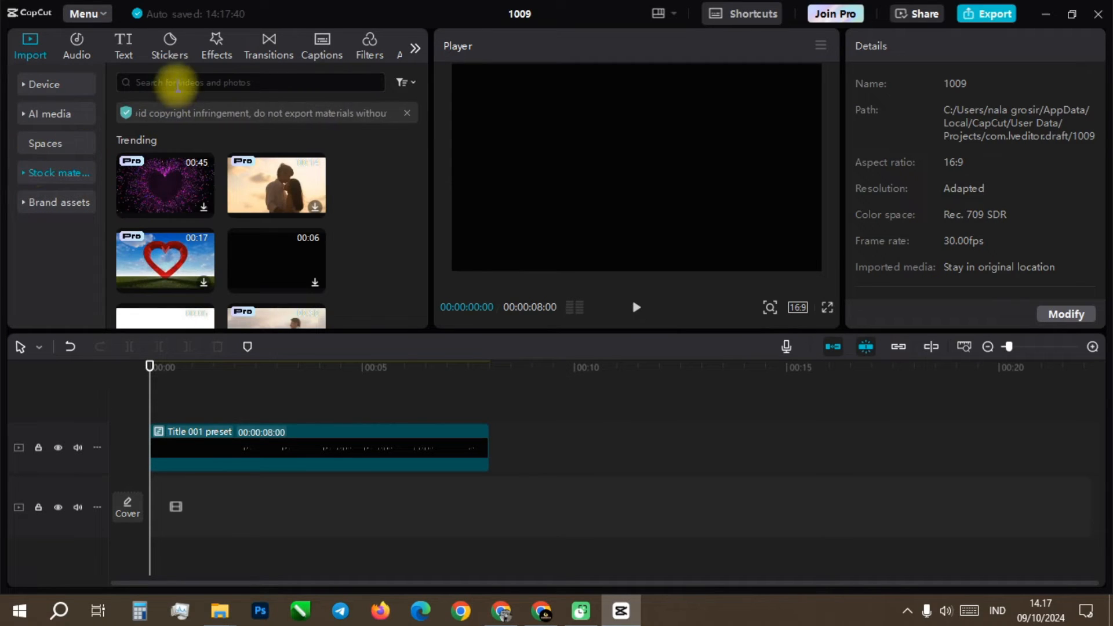
click(178, 84)
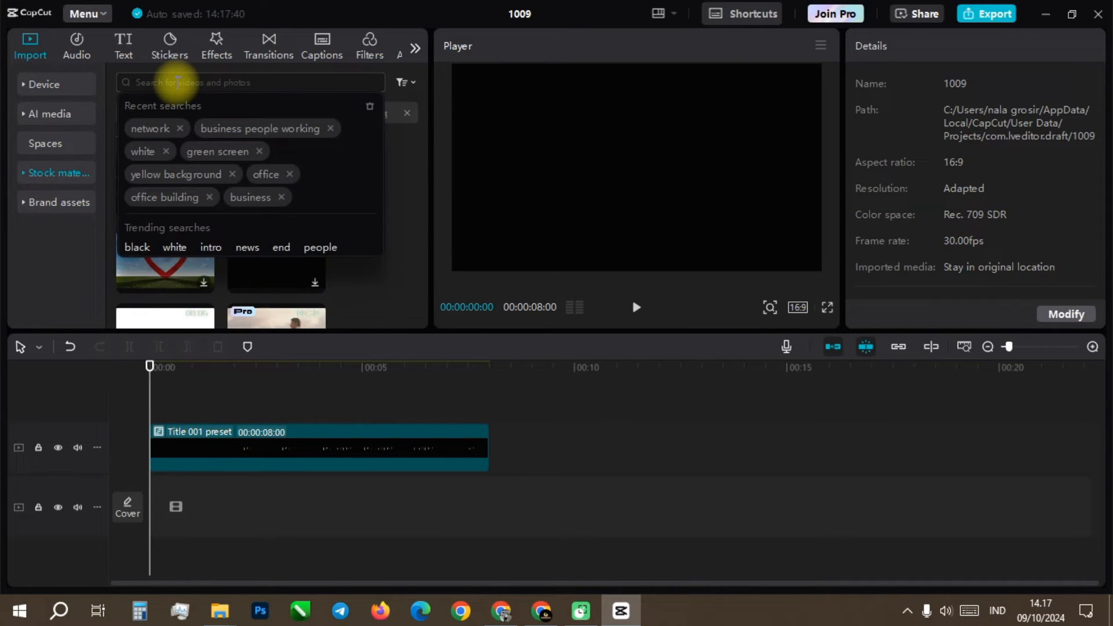
text(bui)
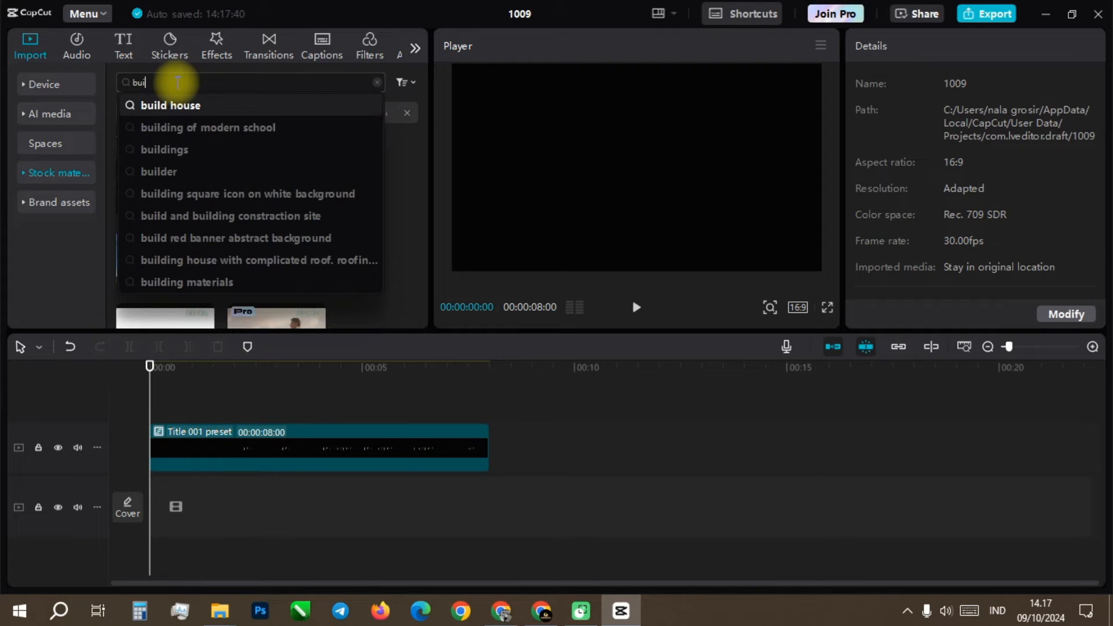
key(BackSpace)
key(BackSpace)
key(BackSpace)
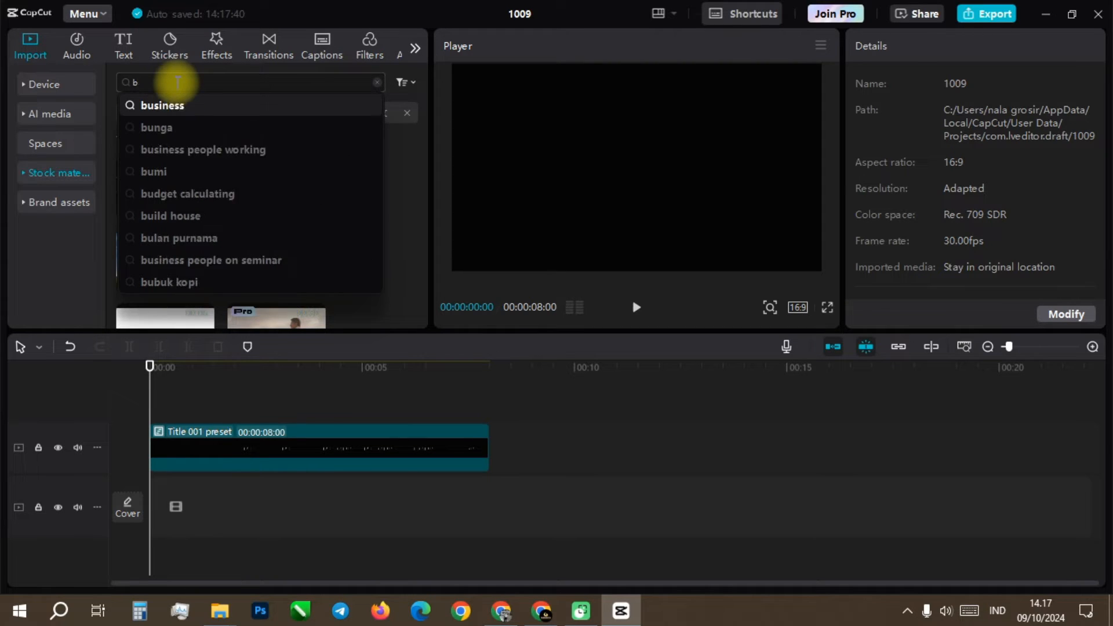
text(offic)
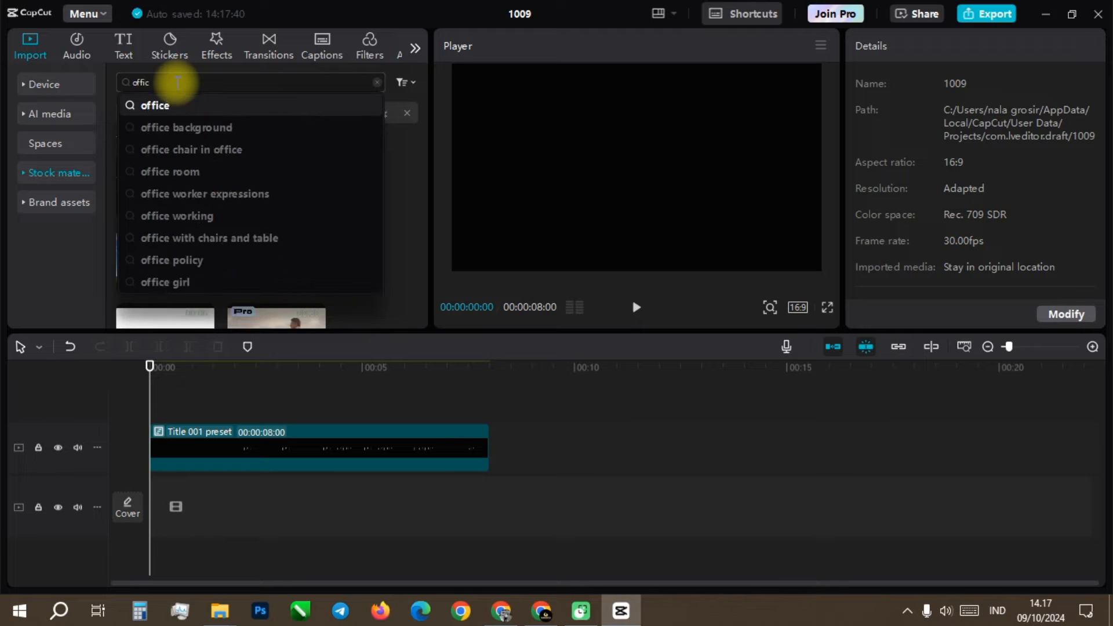
text(e build)
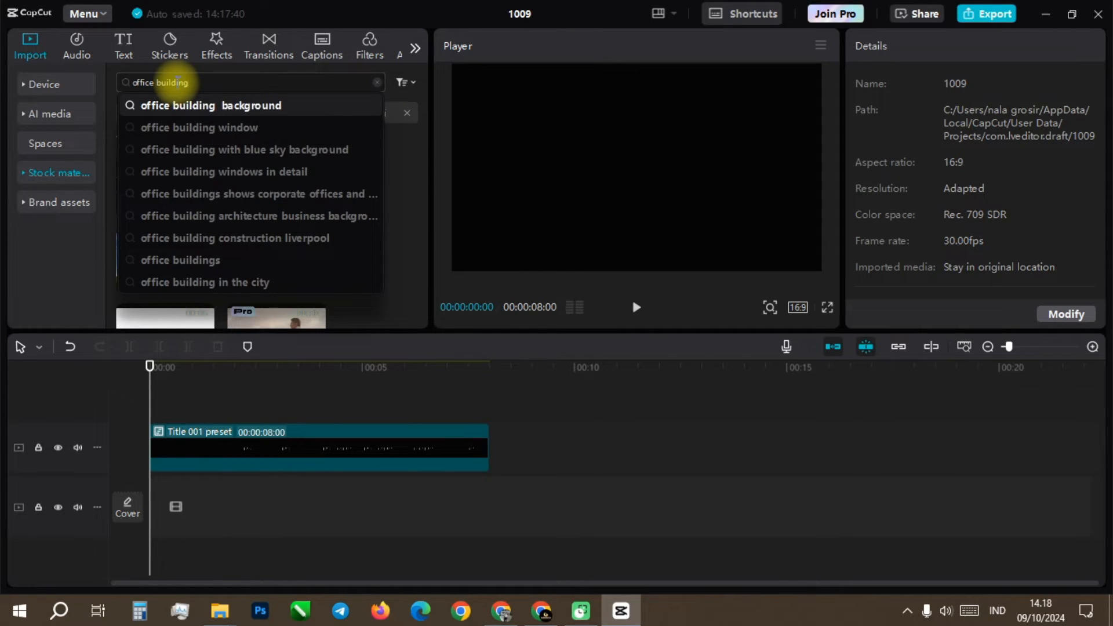
text(ing)
key(Return)
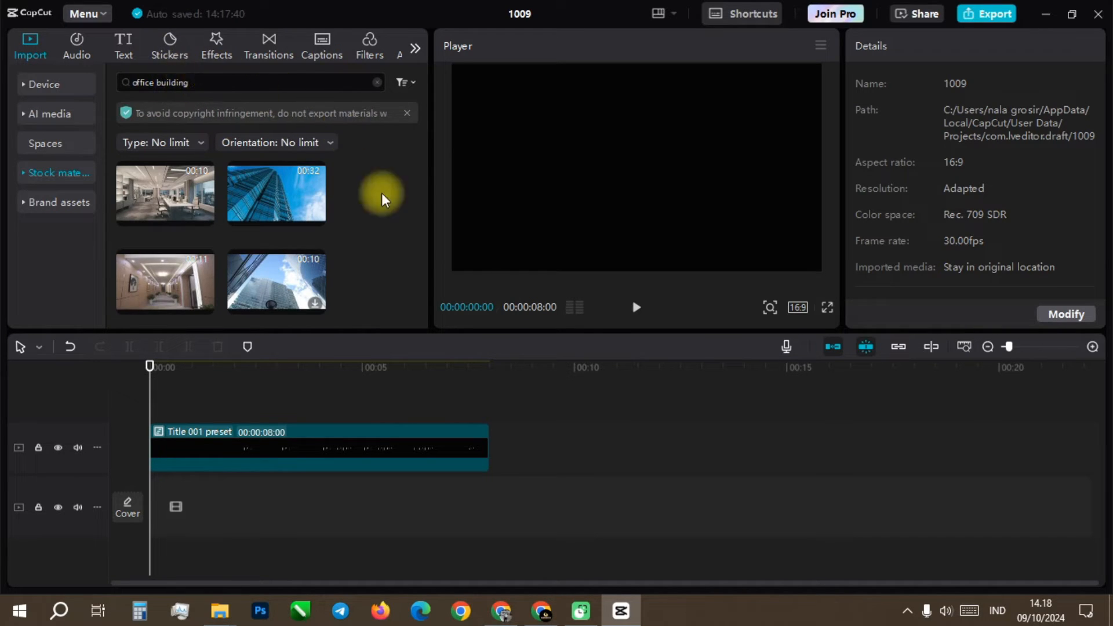
Step: Preview the blue skyscraper stock footage and place it at the start of the main track beneath the title
click(283, 277)
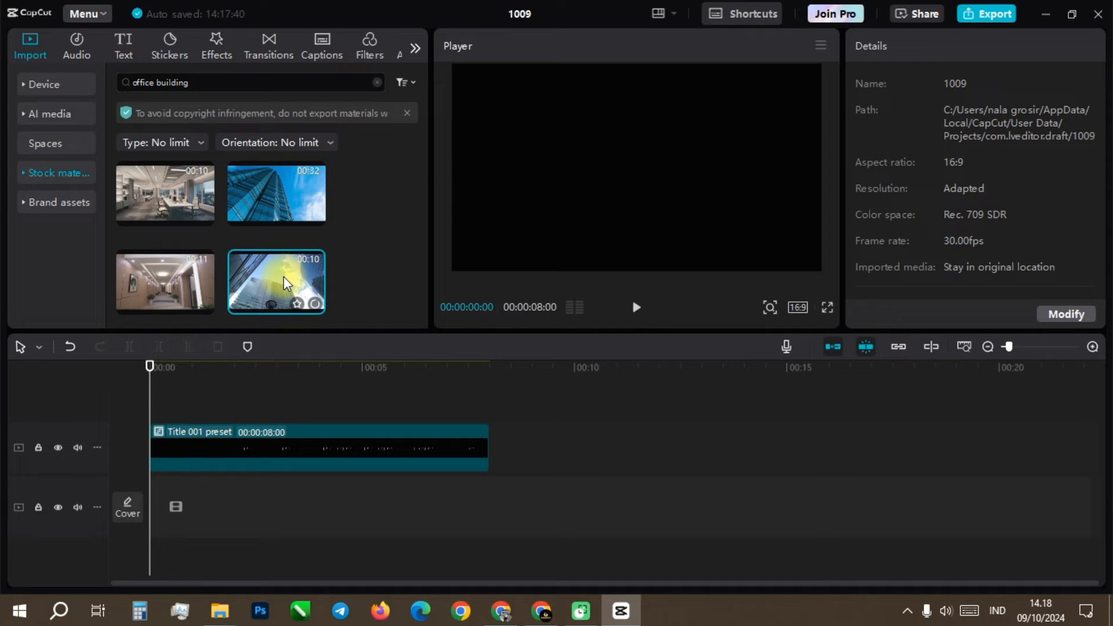
click(266, 190)
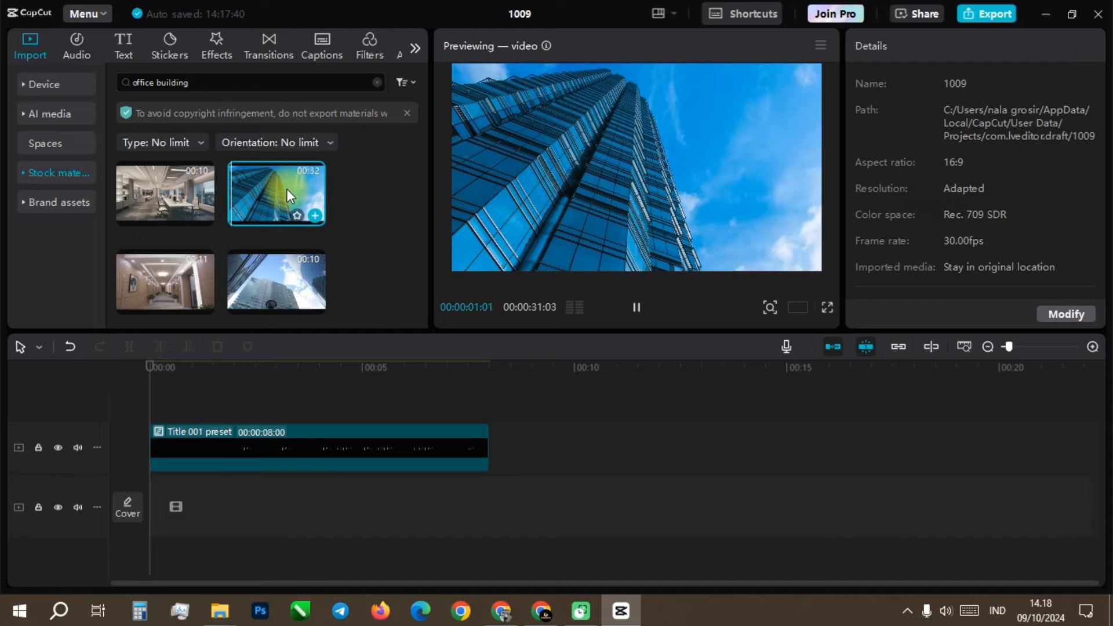
drag(294, 189, 151, 509)
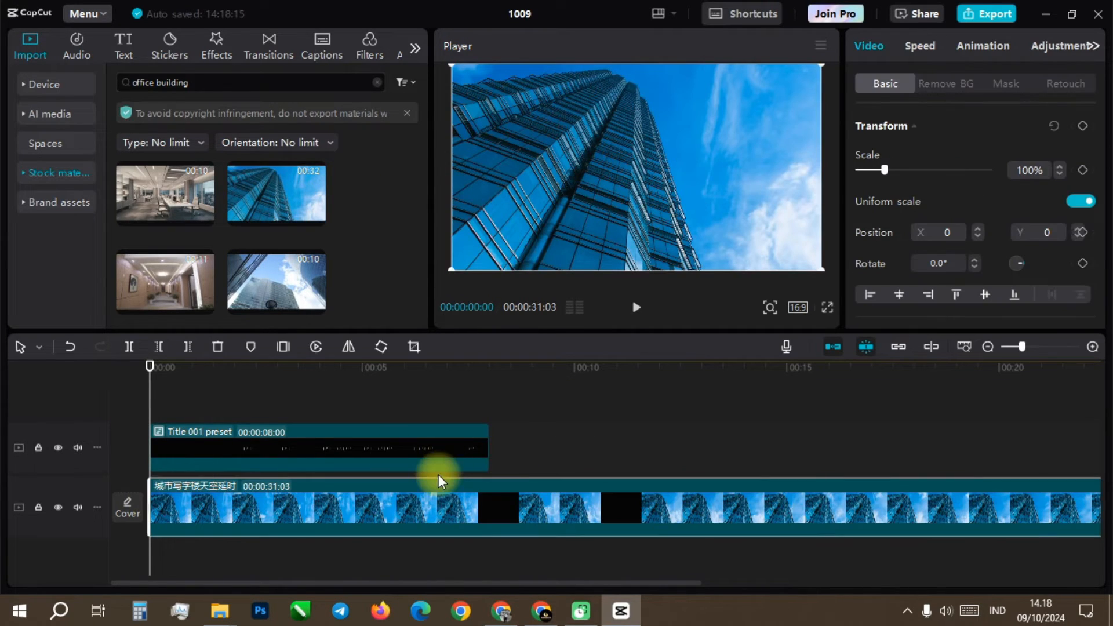
Step: Scale the Title 001 preset clip down to about 54% over the footage
click(270, 443)
click(298, 367)
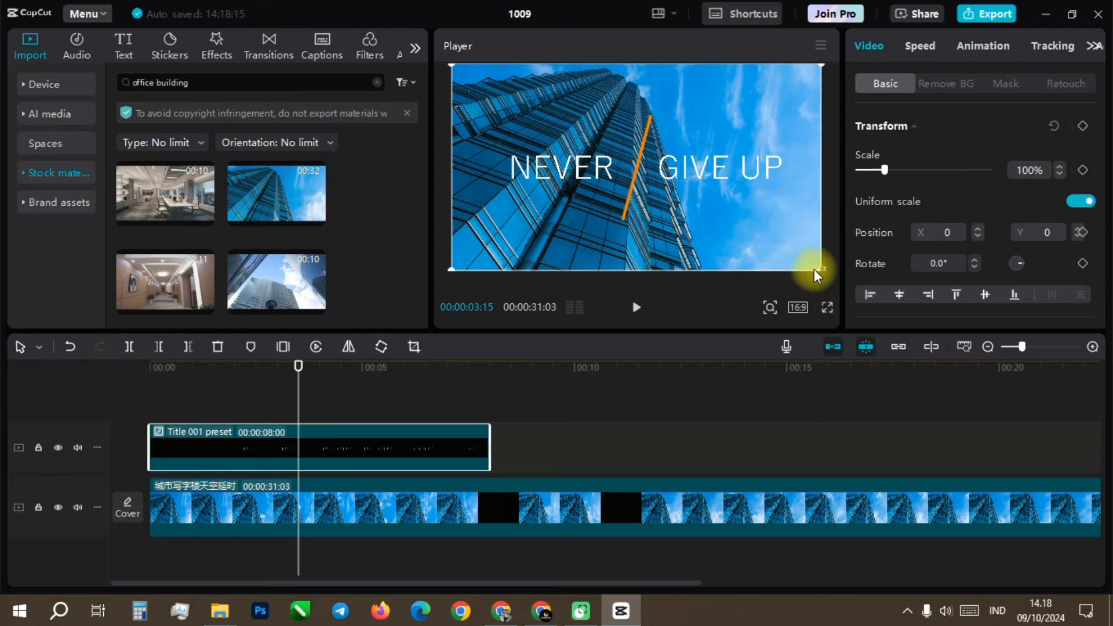
drag(821, 270, 696, 194)
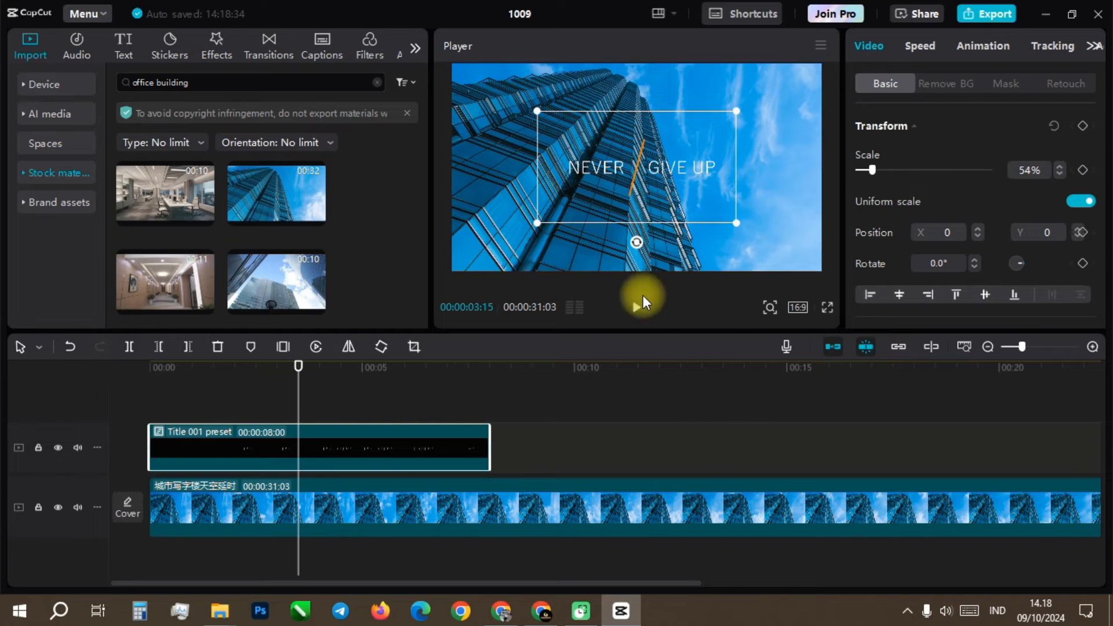
Step: Set the skyscraper footage's blend opacity to 50%
click(658, 508)
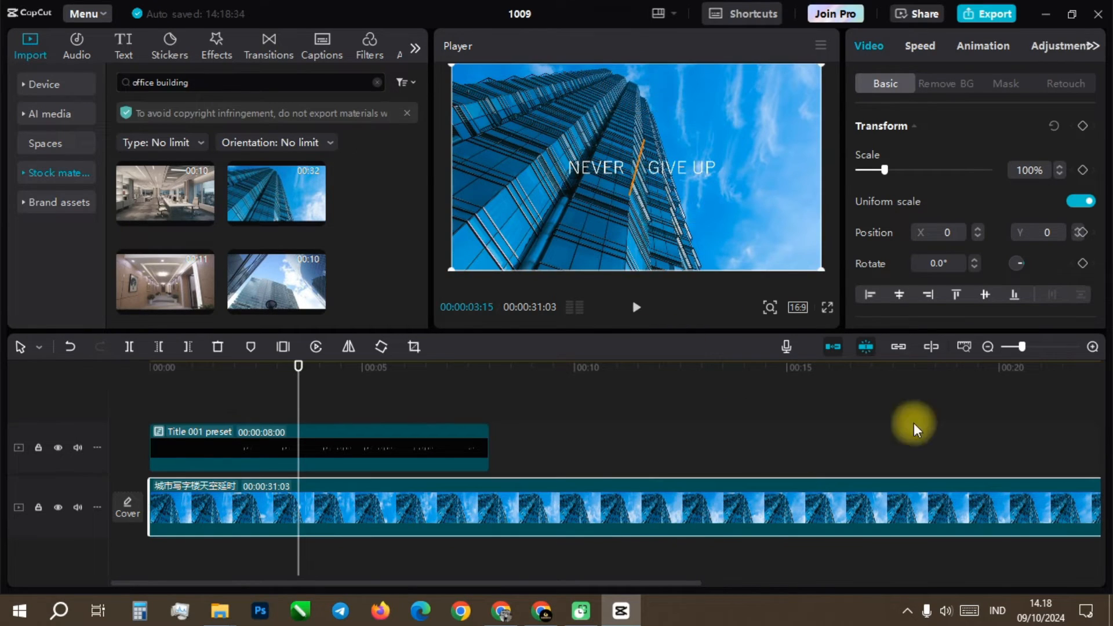
scroll(1066, 185, down, 1)
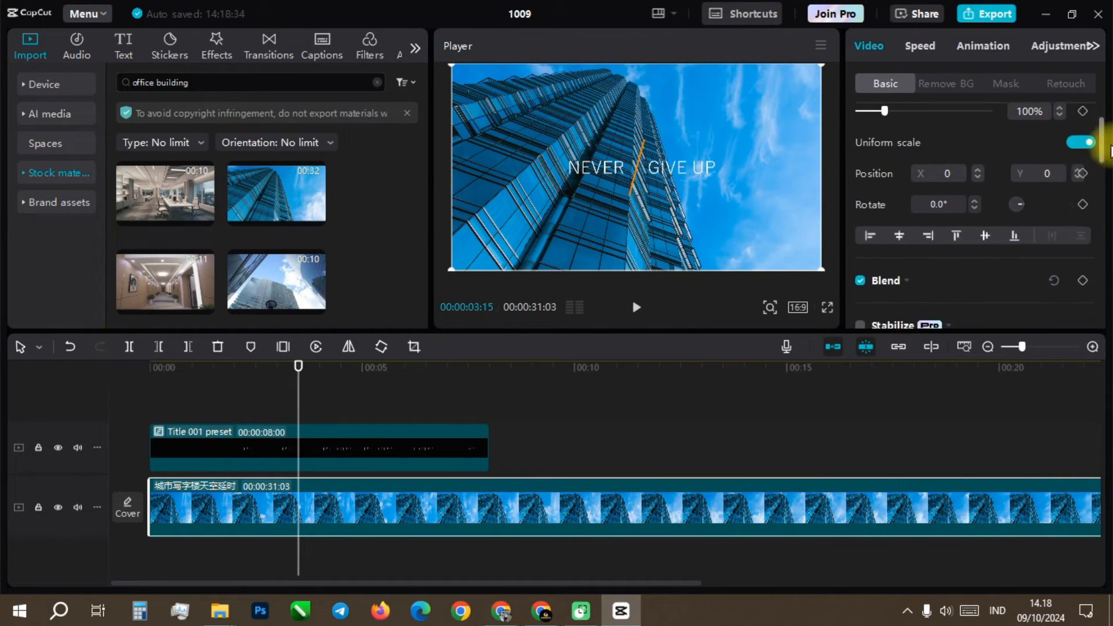
mouse_move(1100, 143)
mouse_down()
mouse_move(1104, 176)
mouse_move(1104, 157)
mouse_up()
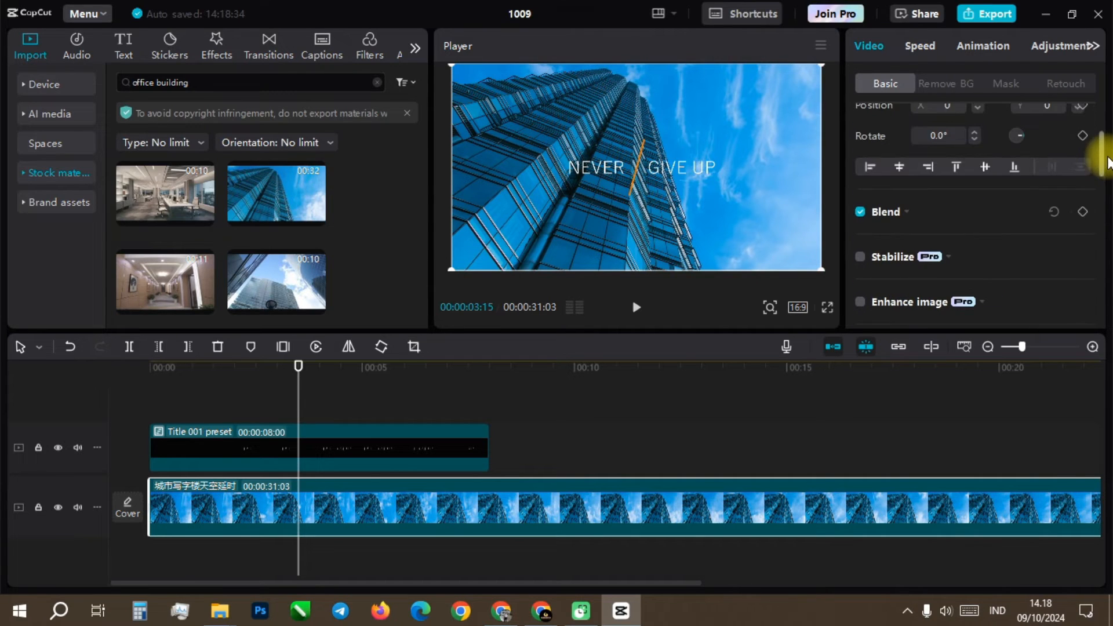
click(947, 210)
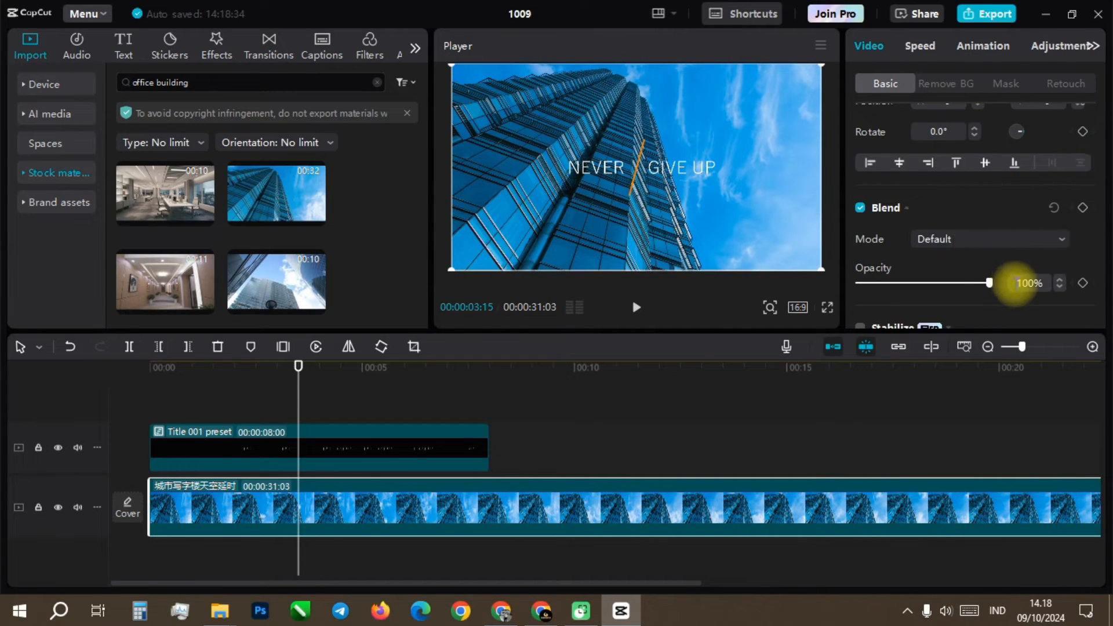
drag(987, 284, 923, 284)
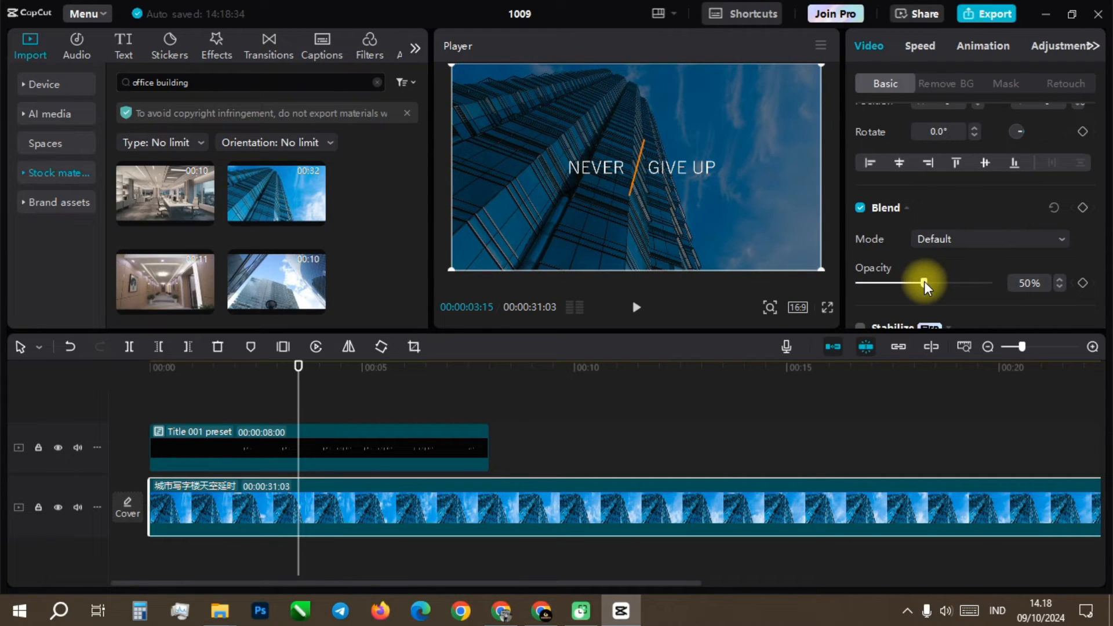
Step: Shrink the Title 001 preset clip slightly more, judging its size where both words show in full
click(706, 411)
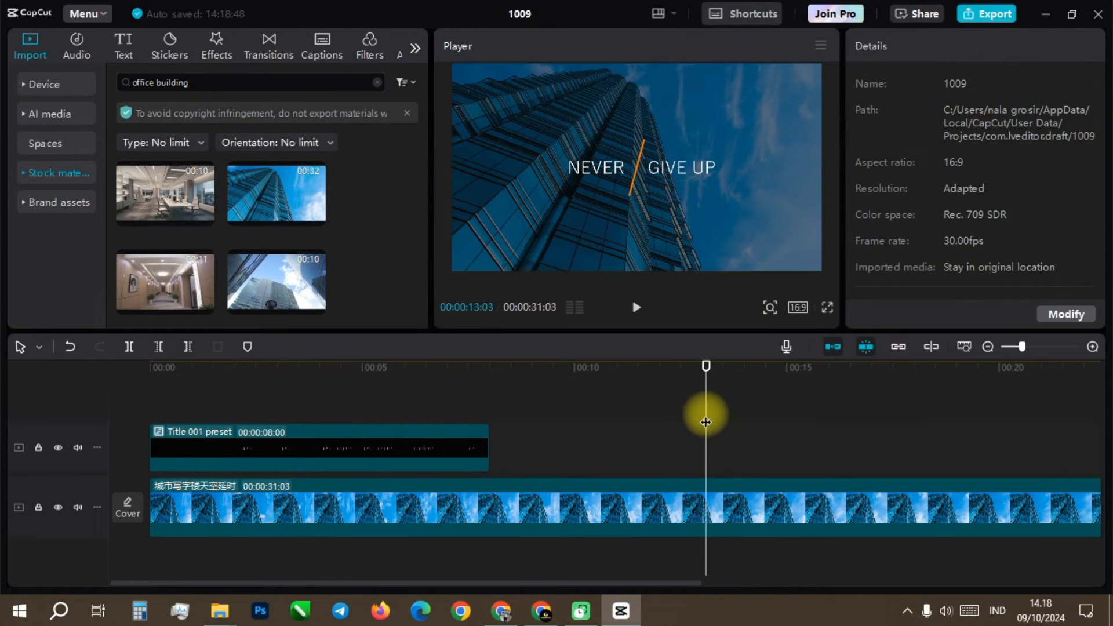
click(390, 367)
click(419, 446)
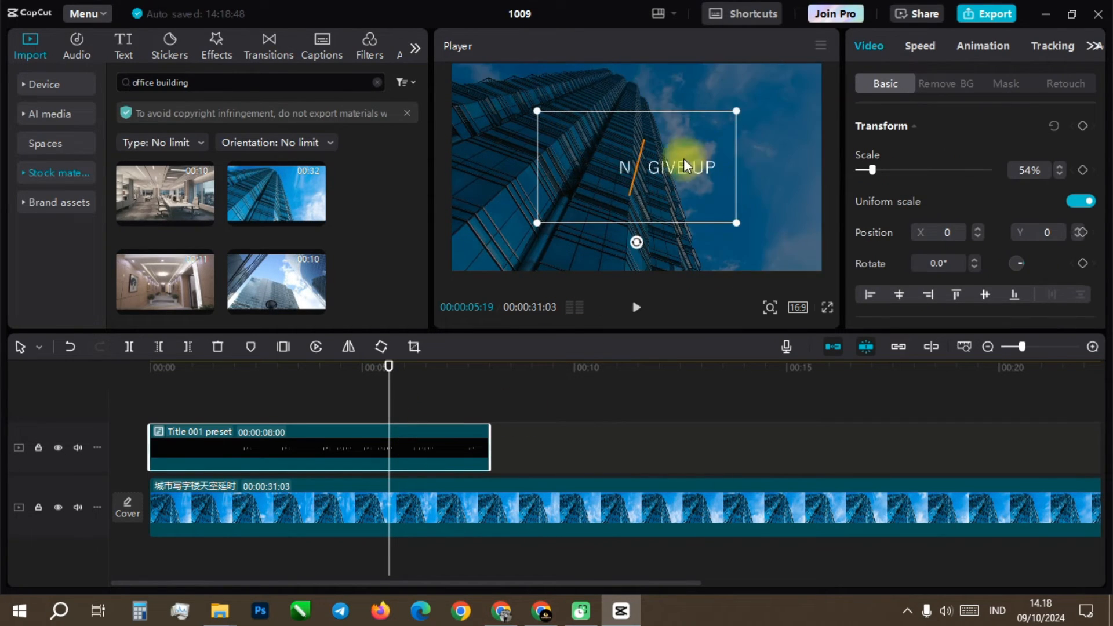
click(309, 368)
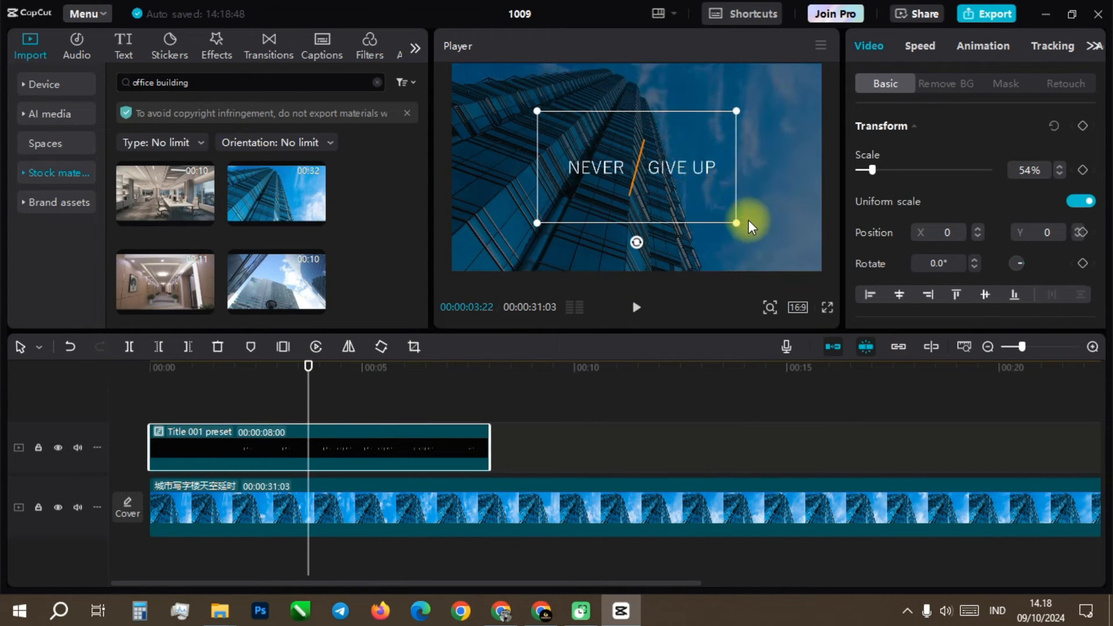
drag(738, 224, 720, 214)
click(607, 407)
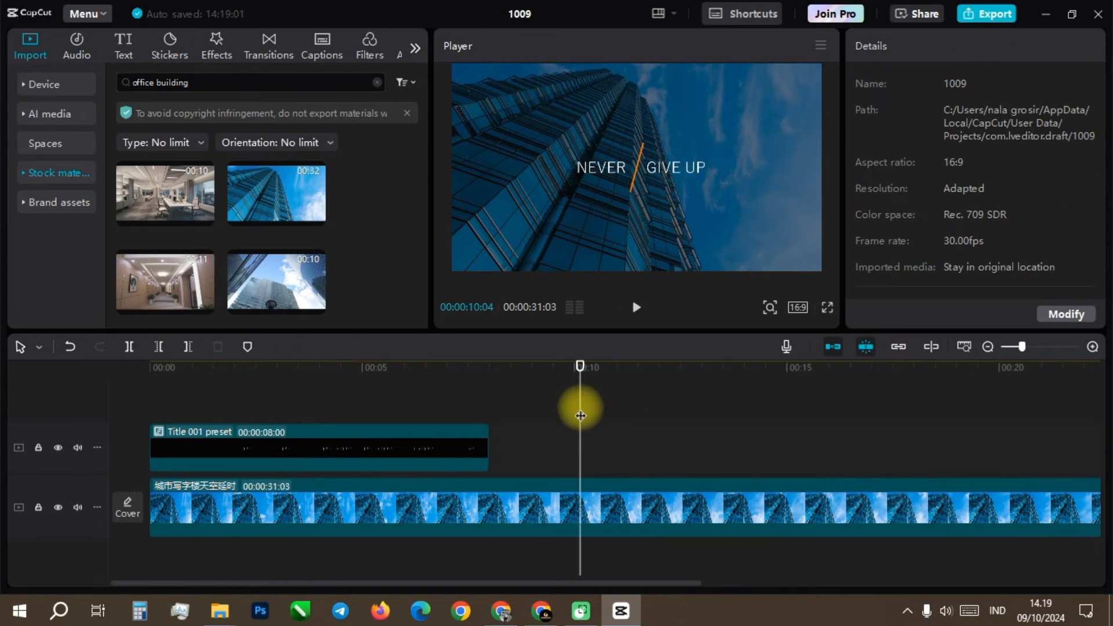
Step: Open the Title 001 preset compound clip and replace the text NEVER with FORWARD in Compound clip1
click(298, 367)
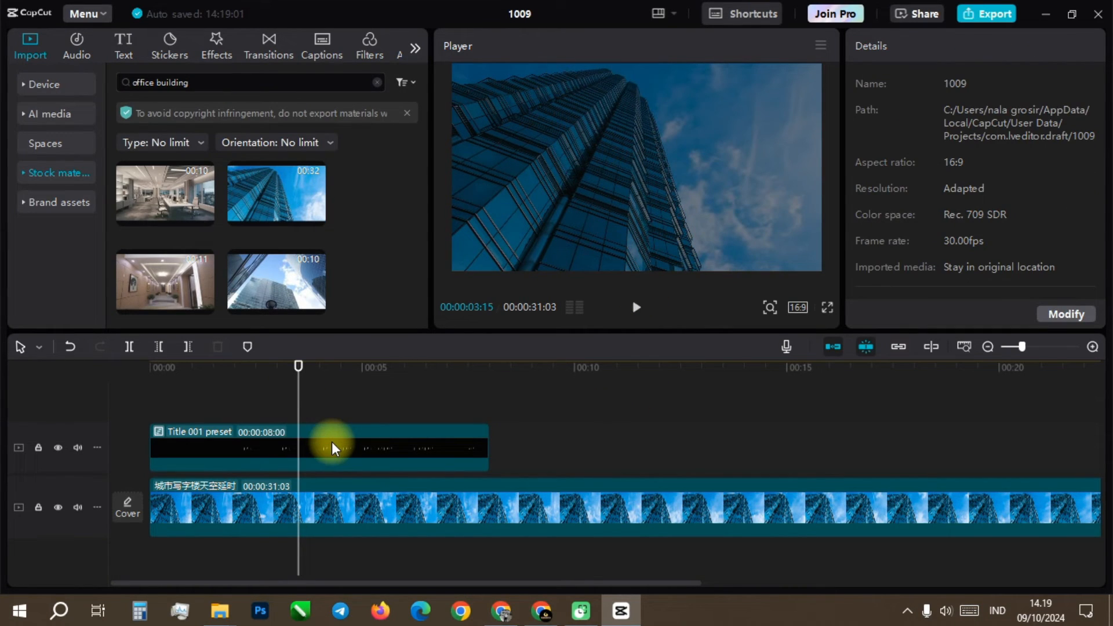
double_click(331, 443)
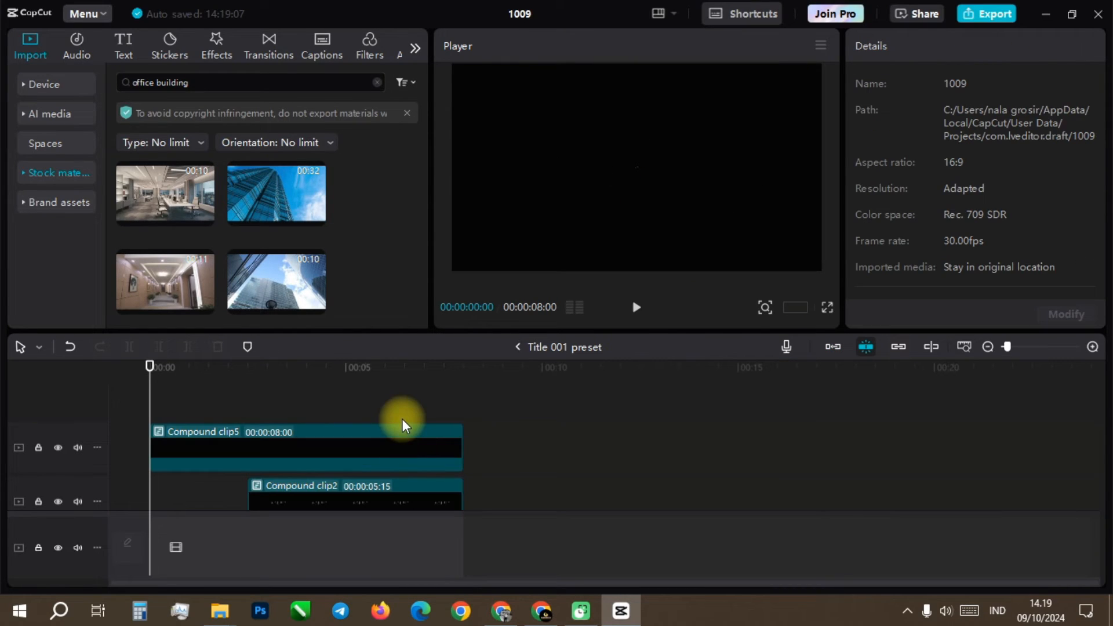
click(316, 462)
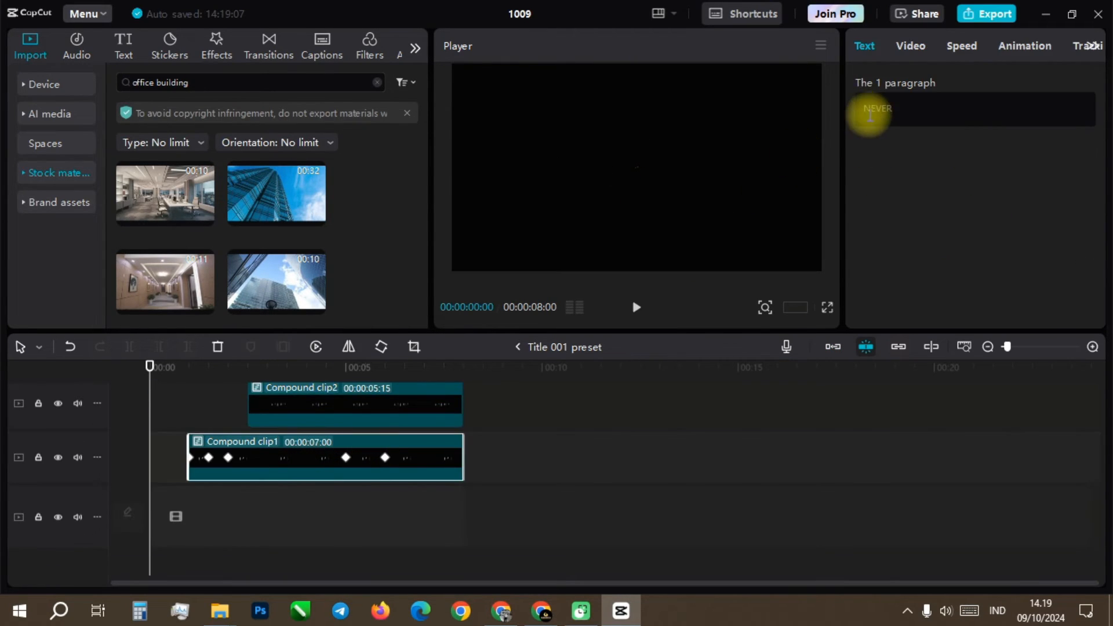
double_click(892, 108)
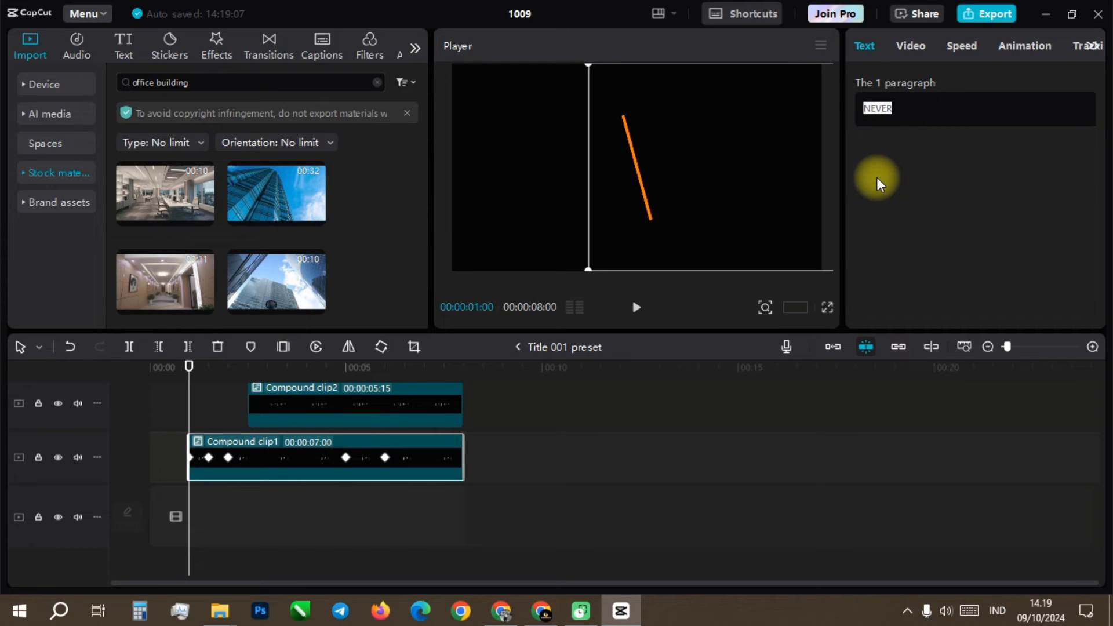
text(FORWARD)
click(561, 407)
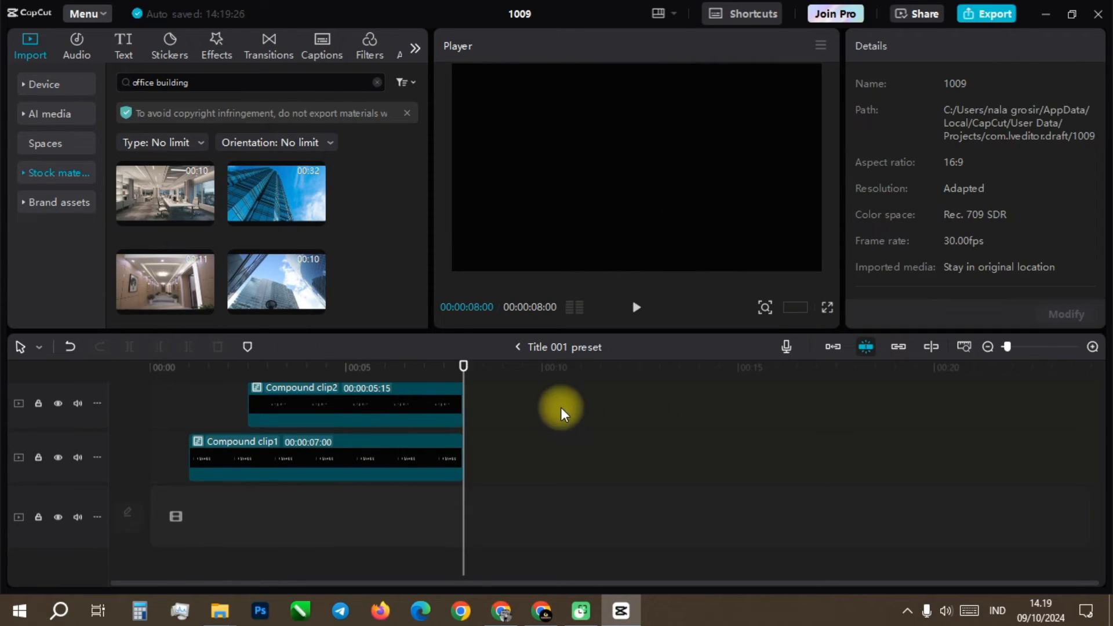
Step: Inspect the FORWARD text around 4 seconds and inside Compound clip1, ending back in the Title 001 preset timeline
click(339, 364)
mouse_move(339, 364)
mouse_down()
mouse_move(405, 365)
mouse_move(321, 365)
mouse_up()
double_click(364, 462)
drag(253, 365, 265, 365)
click(542, 173)
click(516, 347)
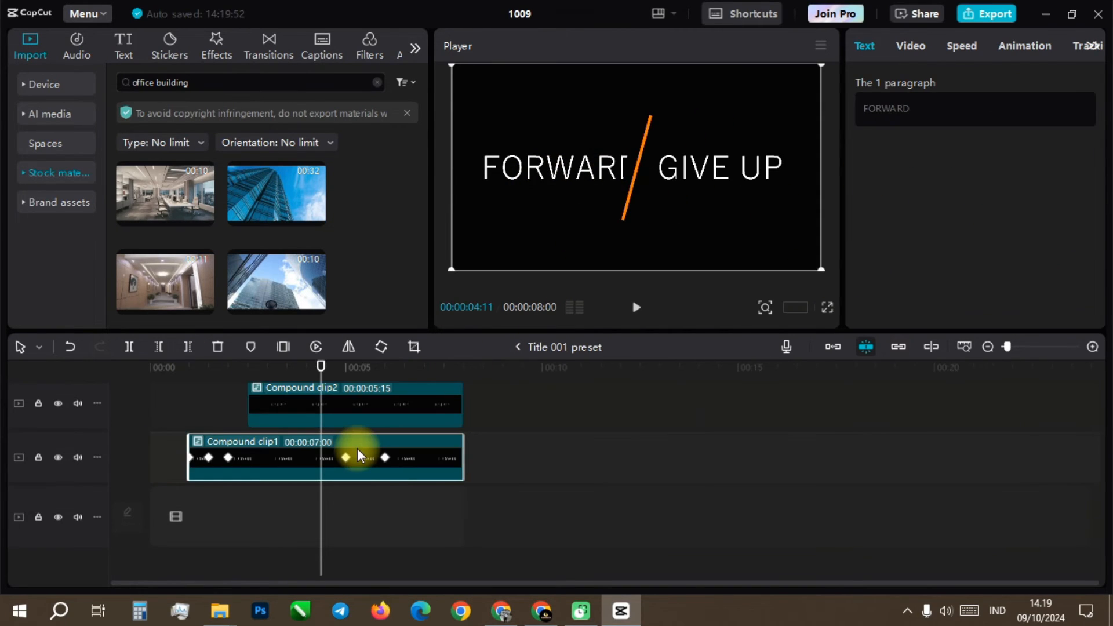
Step: Recolor the line inside Compound clip5 to blue (007AFF) and return to the Title 001 preset timeline
click(371, 400)
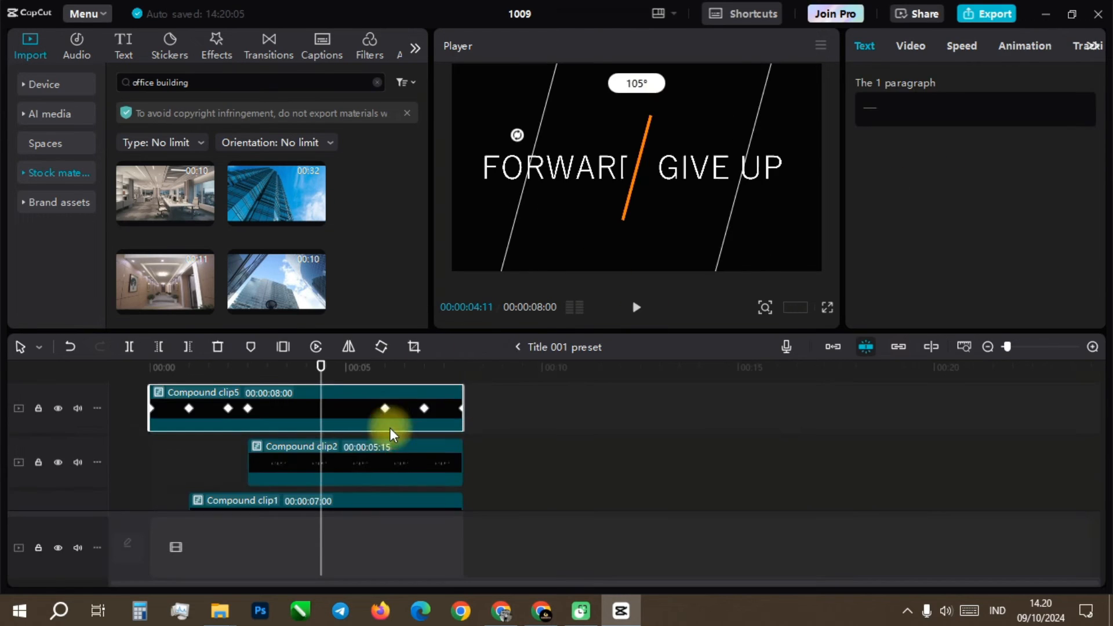
click(368, 459)
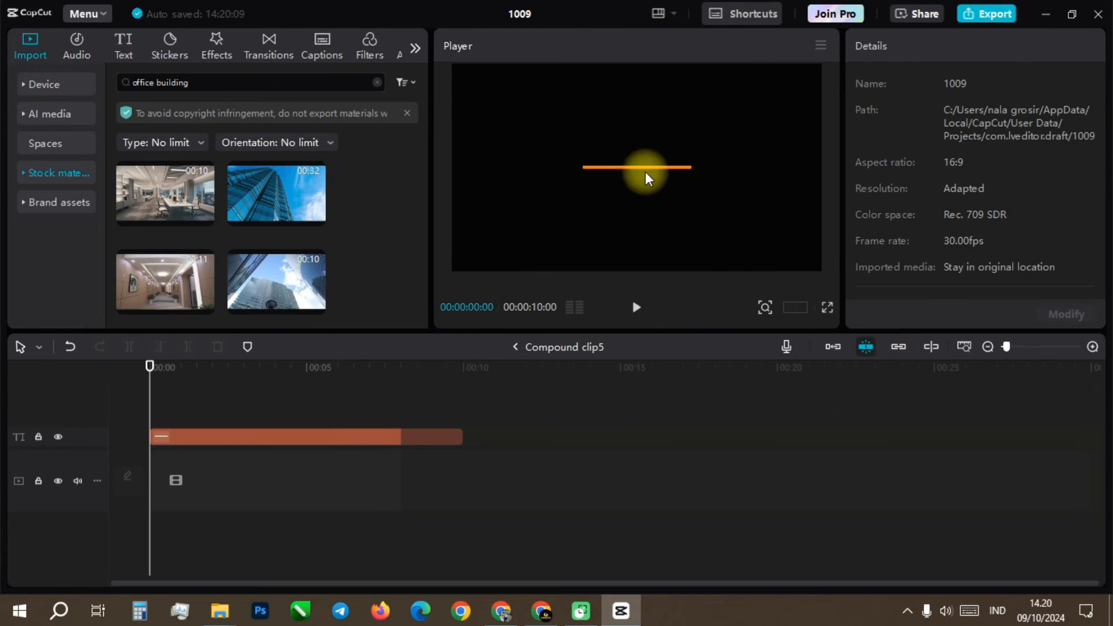
click(648, 179)
scroll(1006, 224, down, 1)
click(972, 273)
drag(965, 415, 1000, 412)
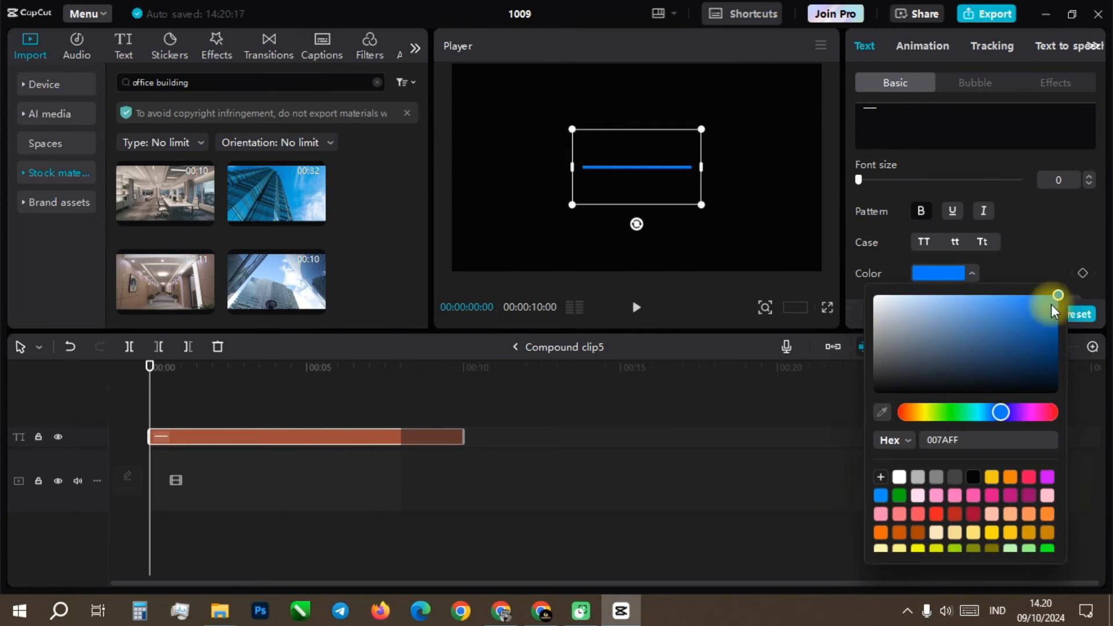
click(445, 402)
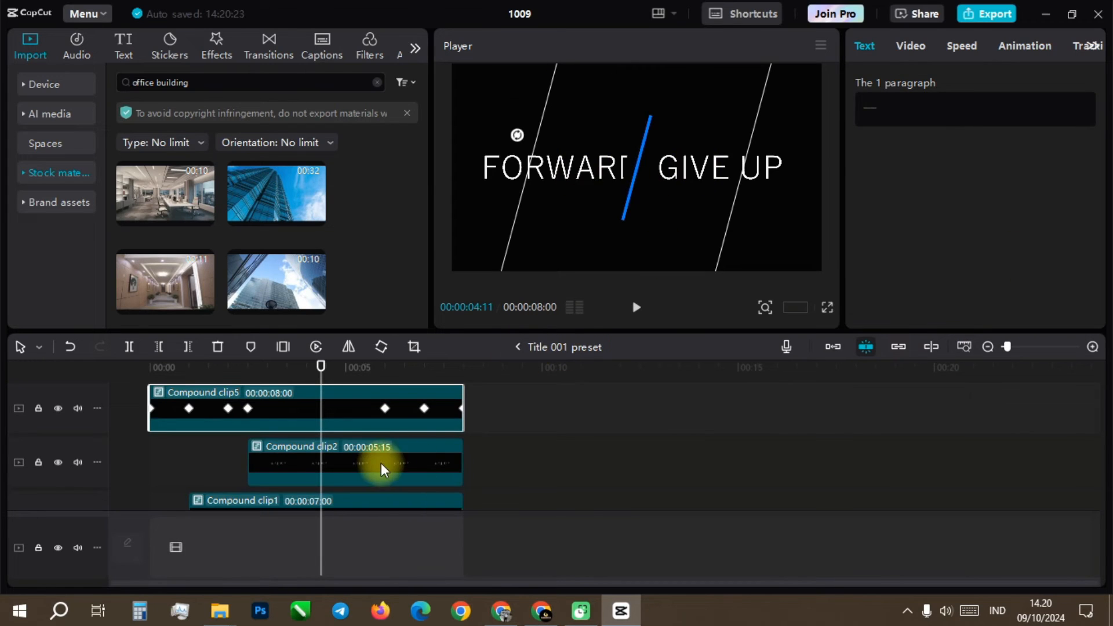
Step: Replace the text GIVE UP with COMPANY in Compound clip2
double_click(377, 459)
click(529, 348)
click(881, 104)
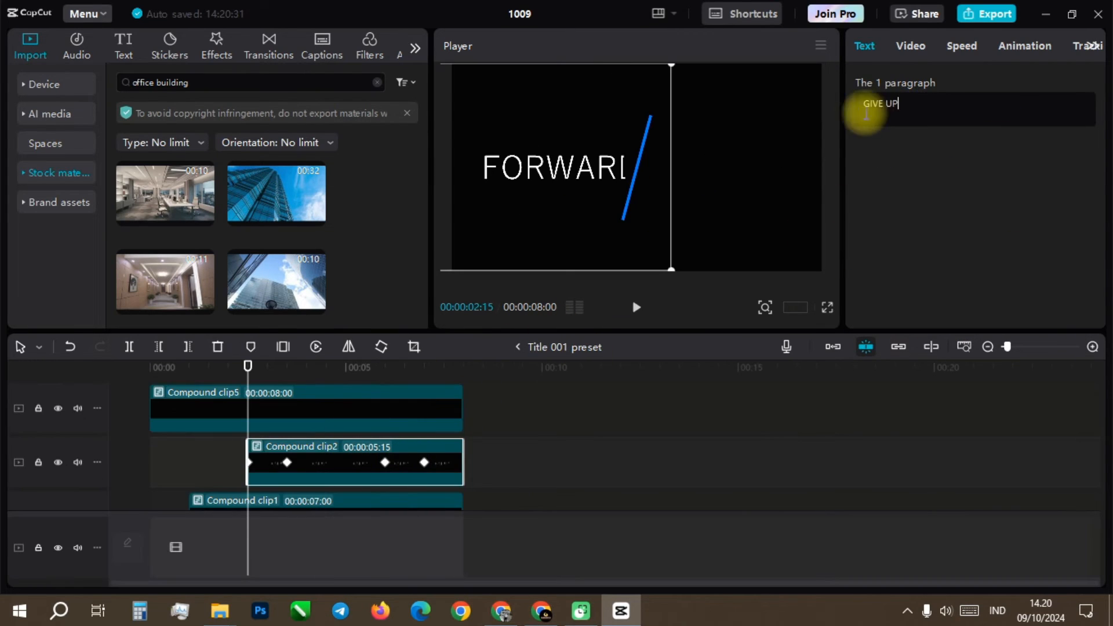
text(COMPANY)
click(599, 430)
Step: Set Compound clip1's X position to -150 at its 2-second keyframe
drag(406, 368, 225, 378)
scroll(339, 431, down, 1)
click(341, 467)
click(911, 49)
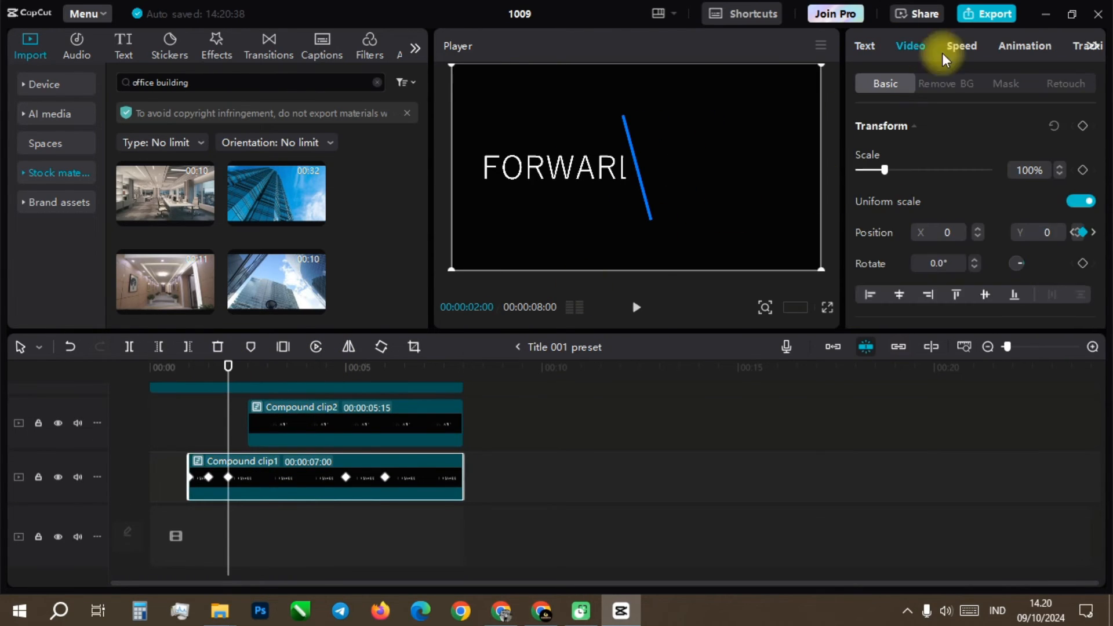
drag(1101, 161, 1104, 119)
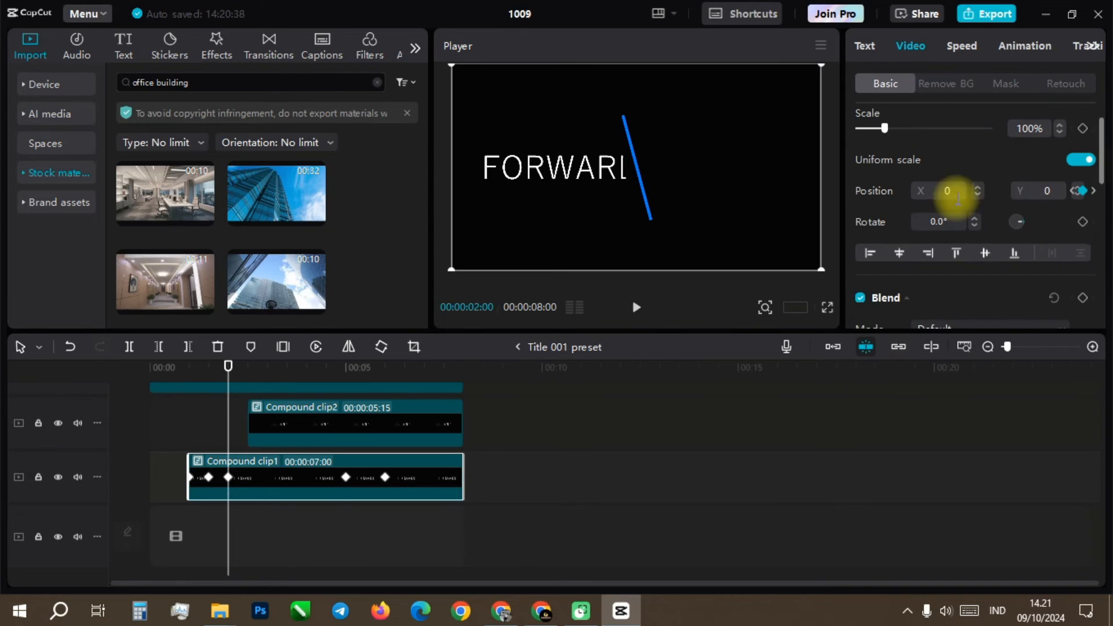
click(976, 196)
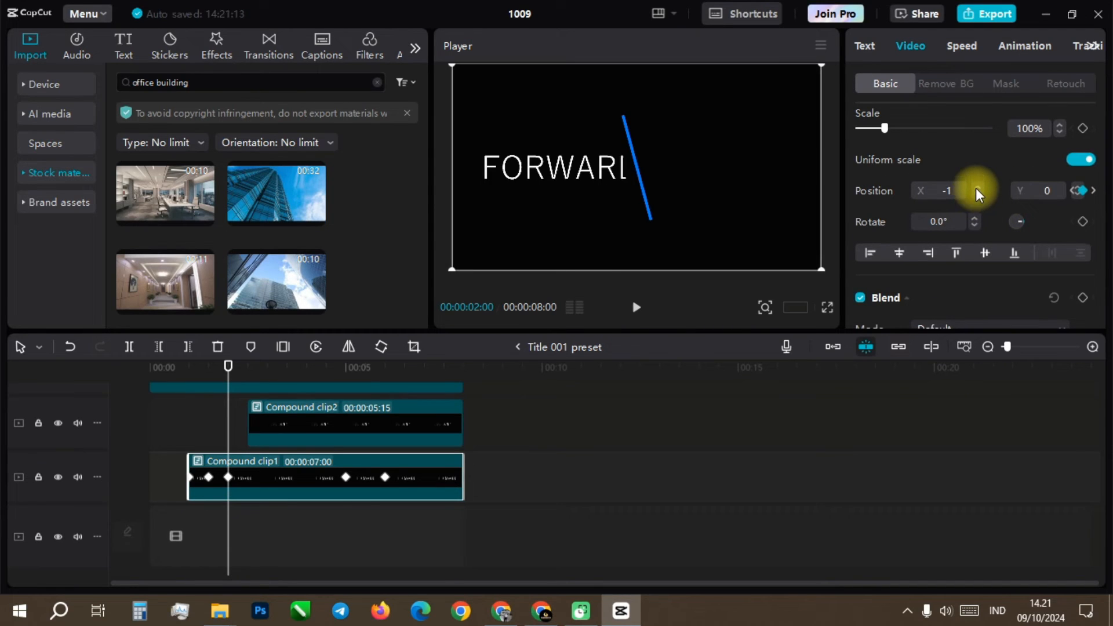
click(976, 187)
click(976, 194)
click(976, 194)
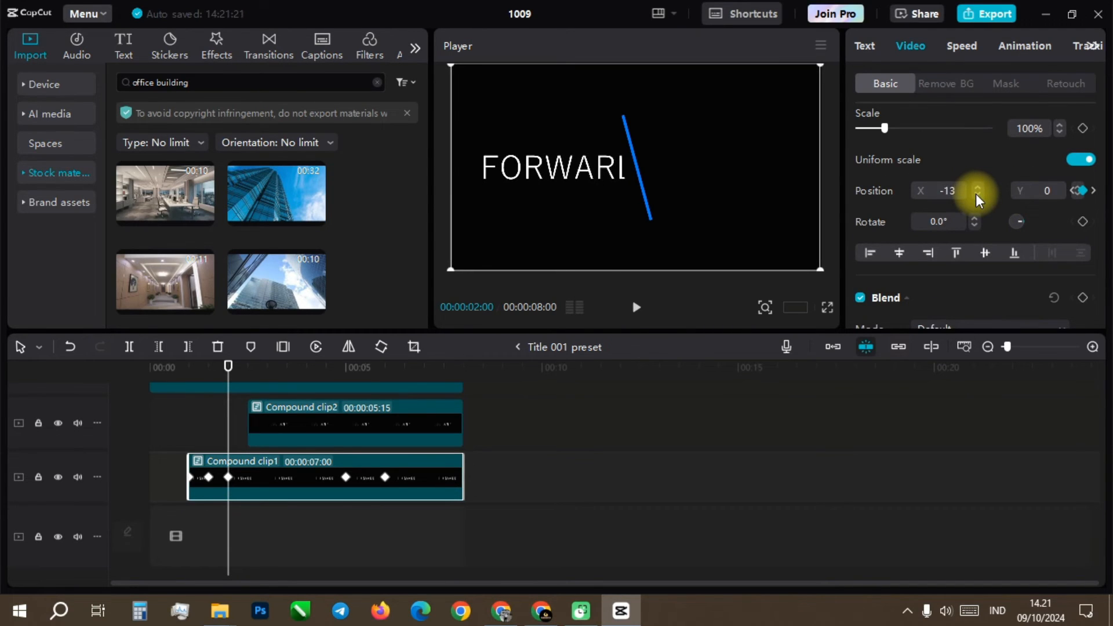
click(948, 191)
text(0)
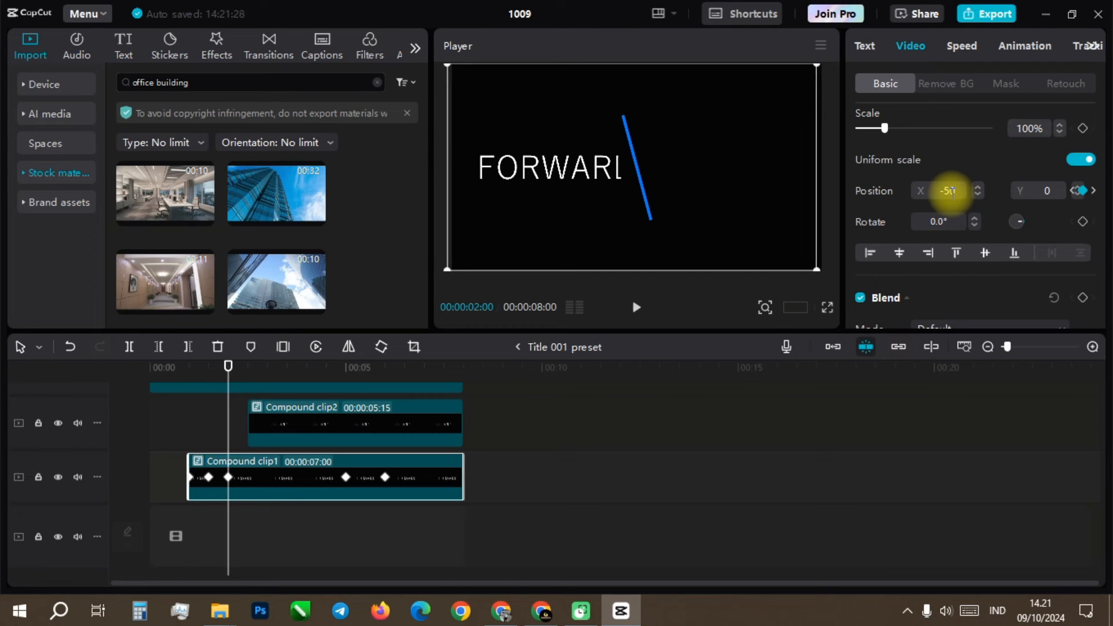
key(Return)
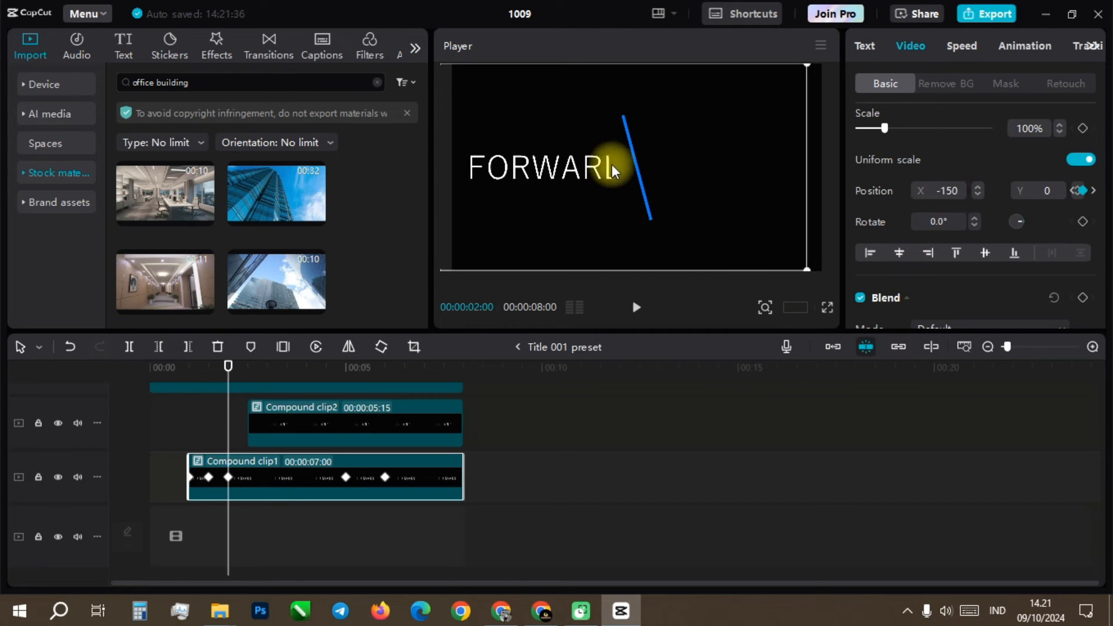
Step: Shift Compound clip1's mask at 2 seconds to about X 34 to uncover the last letter of FORWARD
click(1005, 83)
mouse_move(630, 162)
mouse_down()
mouse_move(594, 177)
mouse_move(637, 185)
mouse_move(652, 163)
mouse_up()
scroll(1080, 233, down, 3)
scroll(1080, 233, up, 3)
scroll(952, 265, down, 3)
click(968, 255)
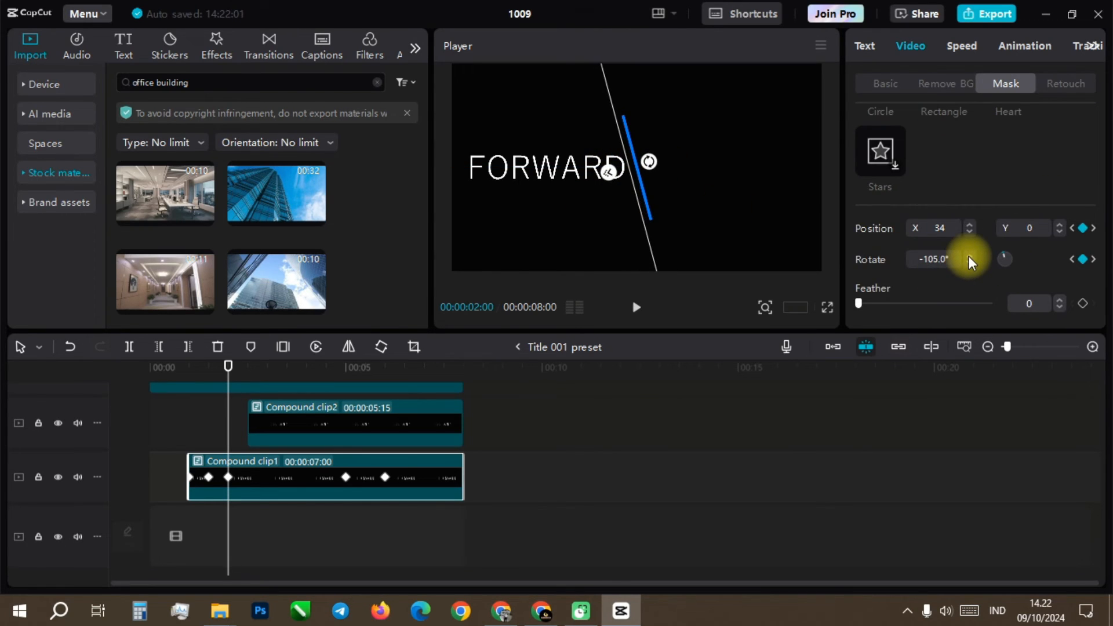
Step: Examine the COMPANY clip's keyframes around 3:15 and Compound clip1's position value at its 2-second keyframe
click(348, 440)
click(286, 366)
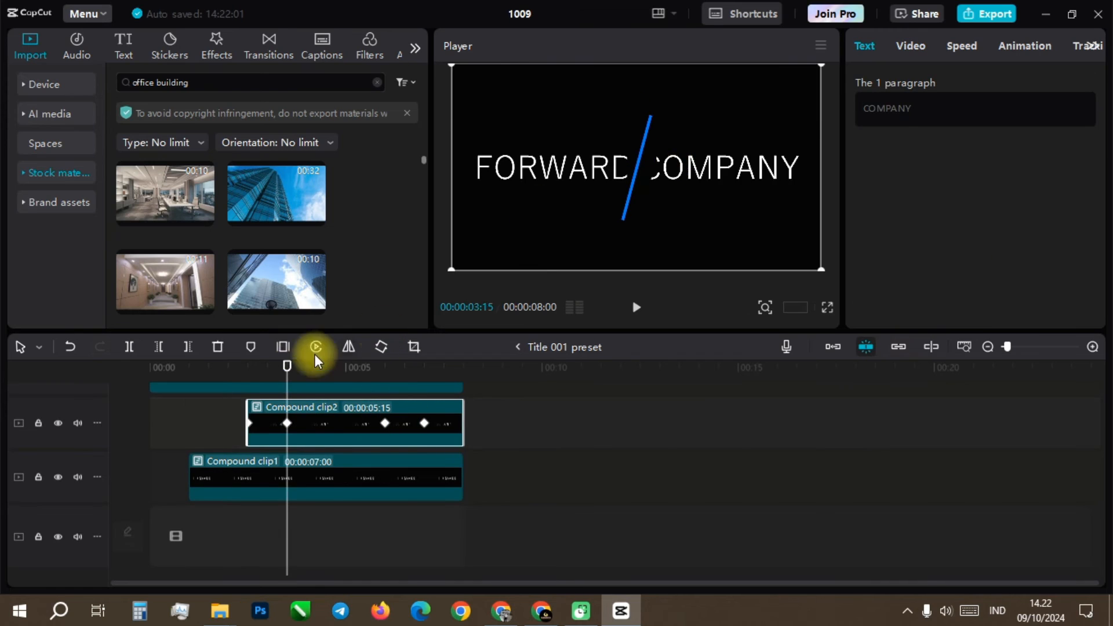
click(247, 368)
click(284, 366)
click(345, 479)
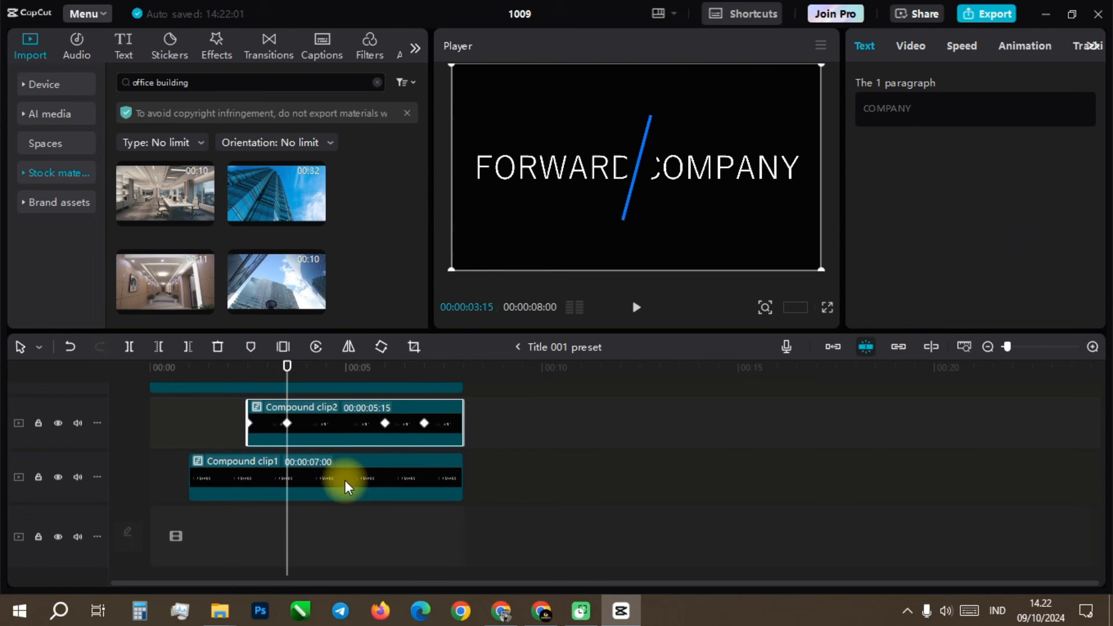
click(235, 365)
click(911, 80)
click(910, 45)
scroll(1014, 137, down, 2)
scroll(985, 173, up, 1)
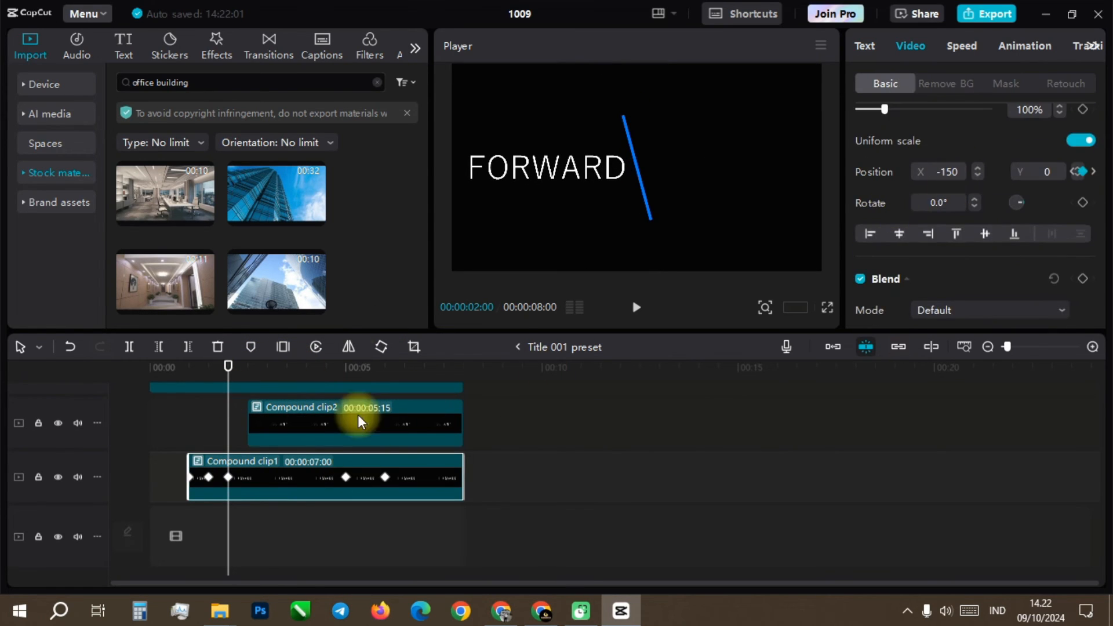
Step: Set Compound clip1's X position to -150 at its 5-second keyframe and adjust its mask there to uncover the last letter of FORWARD
click(345, 371)
click(942, 172)
text(-150)
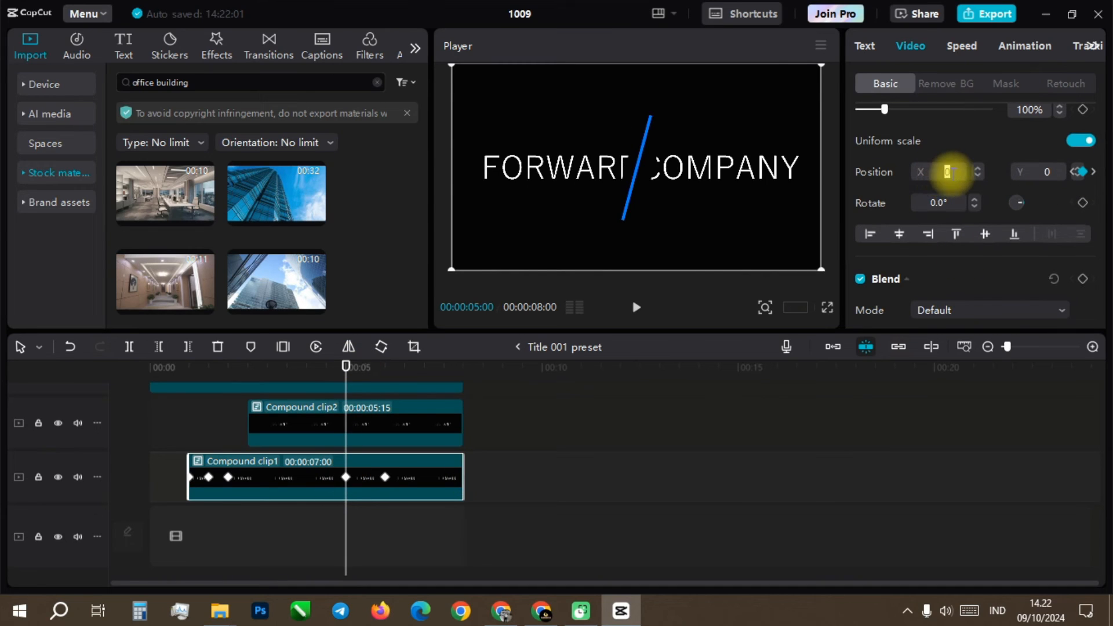
key(Return)
click(1005, 83)
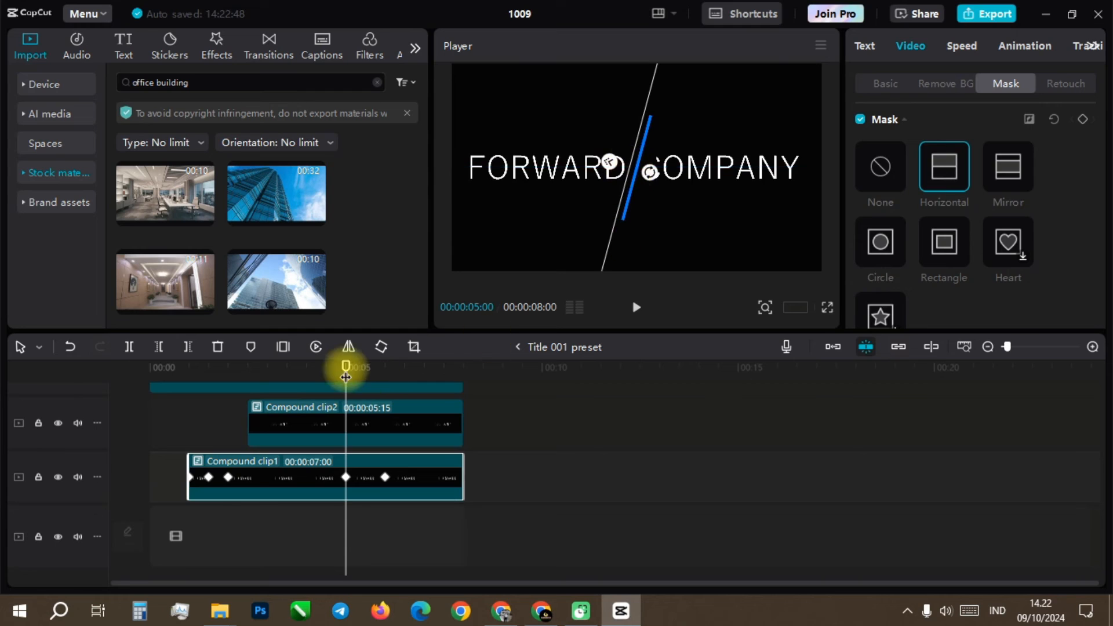
Step: Set Compound clip2's X position to 30 at its 3:15 keyframe, keeping its Y position at 0
drag(346, 367, 258, 367)
click(266, 409)
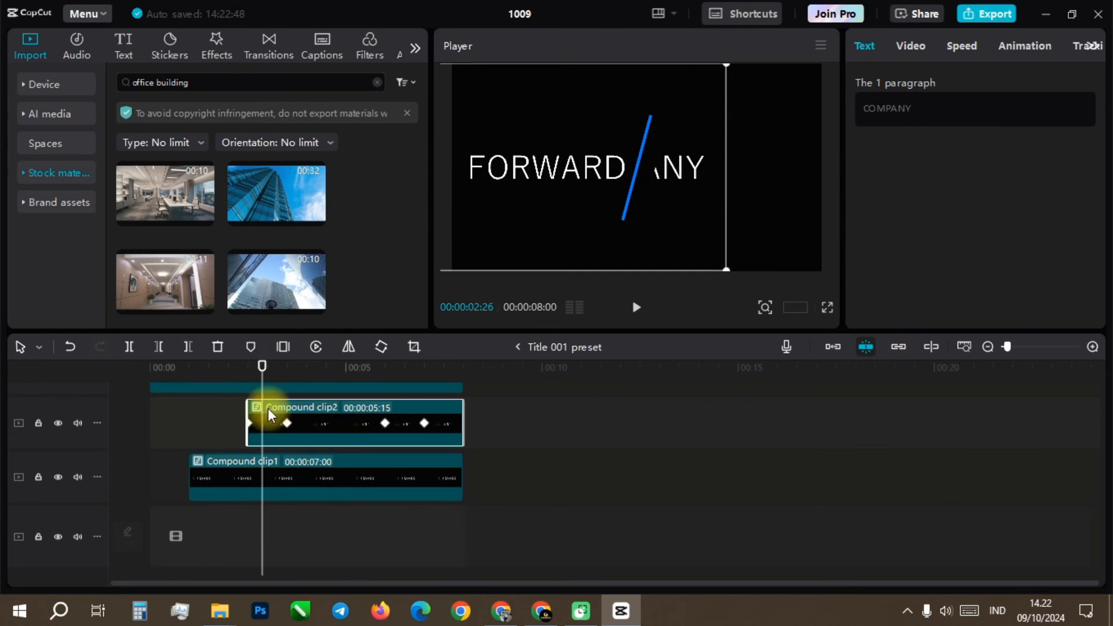
click(284, 370)
click(916, 46)
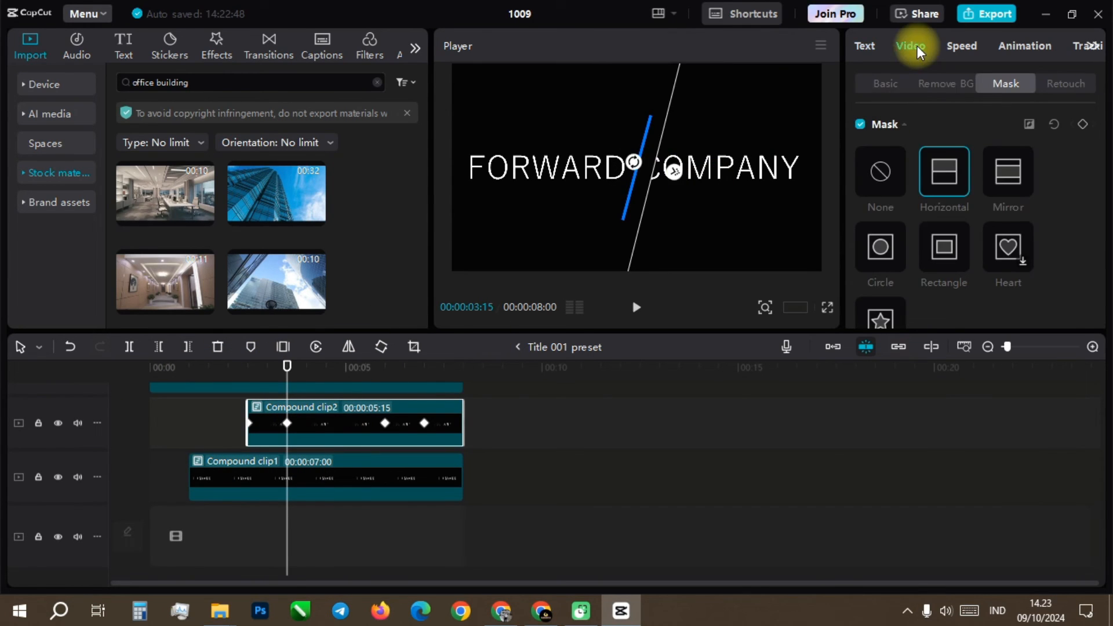
click(885, 84)
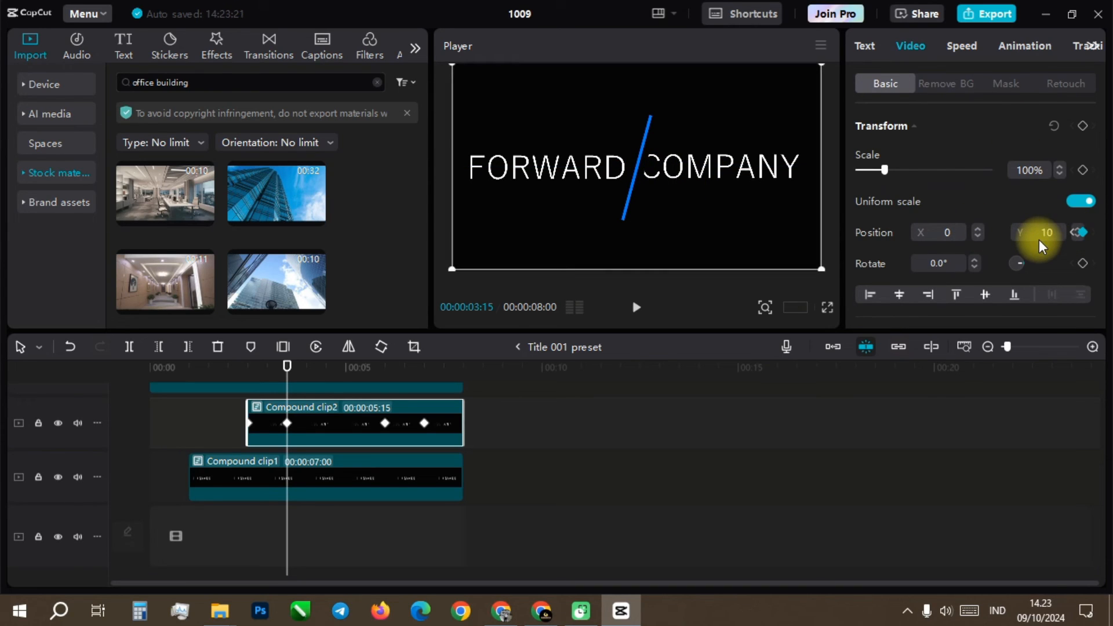
click(69, 346)
click(942, 242)
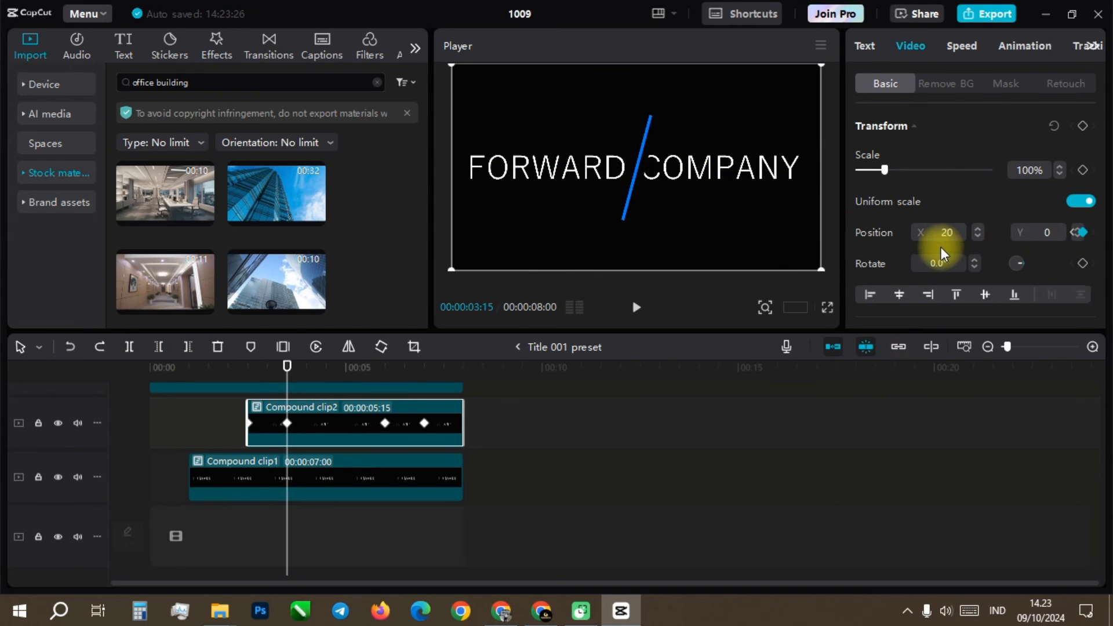
key(Return)
drag(947, 232, 938, 234)
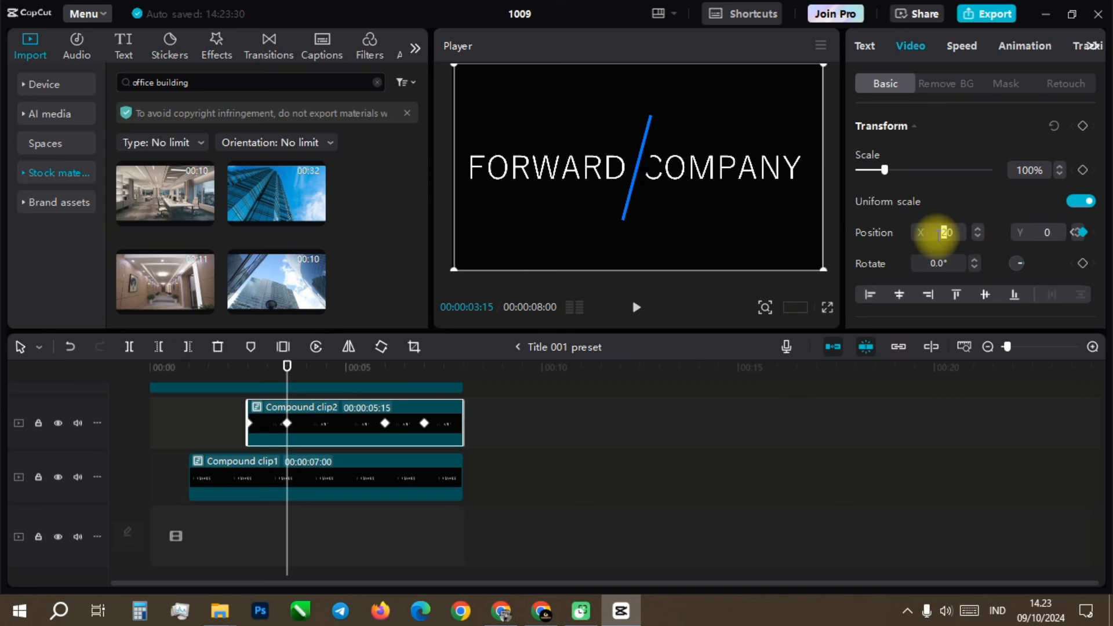
Step: Shift Compound clip2's mask at its 3:15 and 6:00 keyframes to uncover the first letter of COMPANY
click(1006, 83)
click(388, 400)
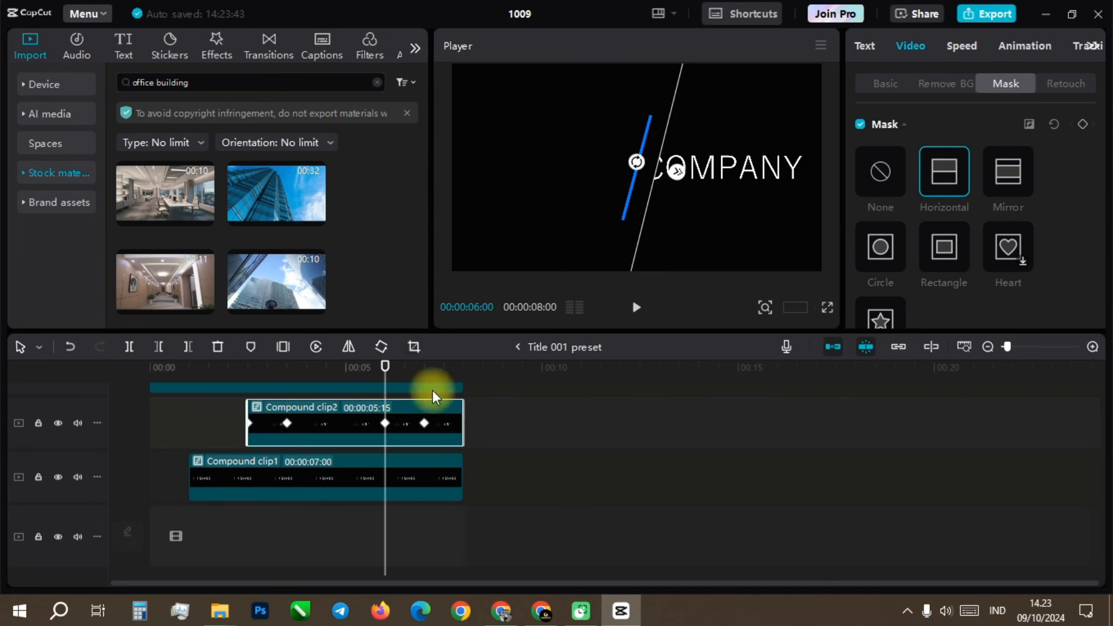
click(885, 84)
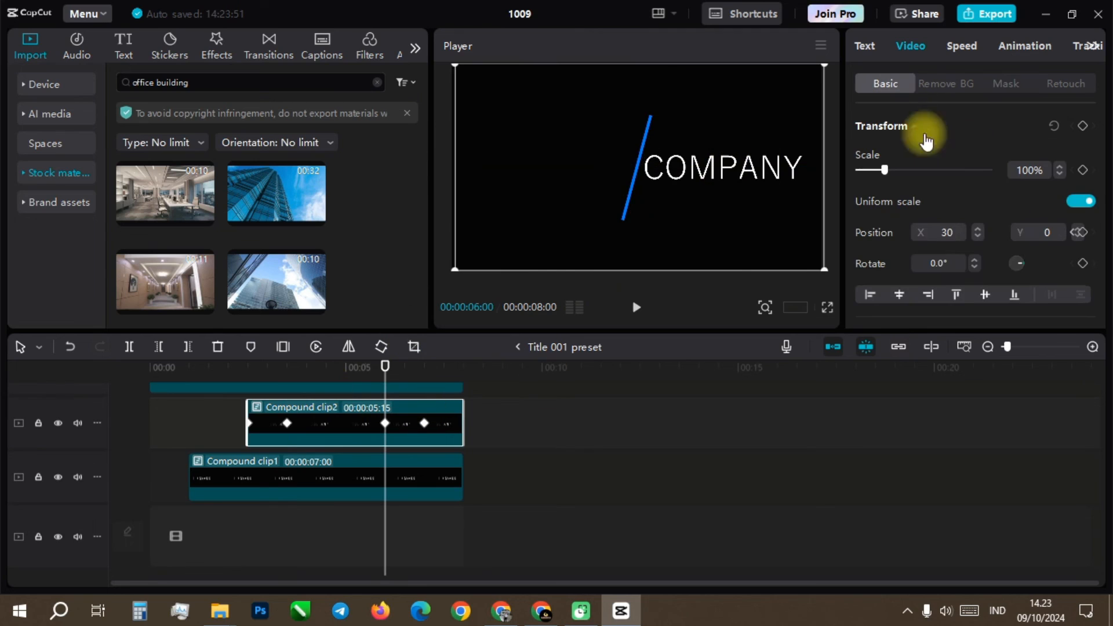
click(288, 366)
click(383, 367)
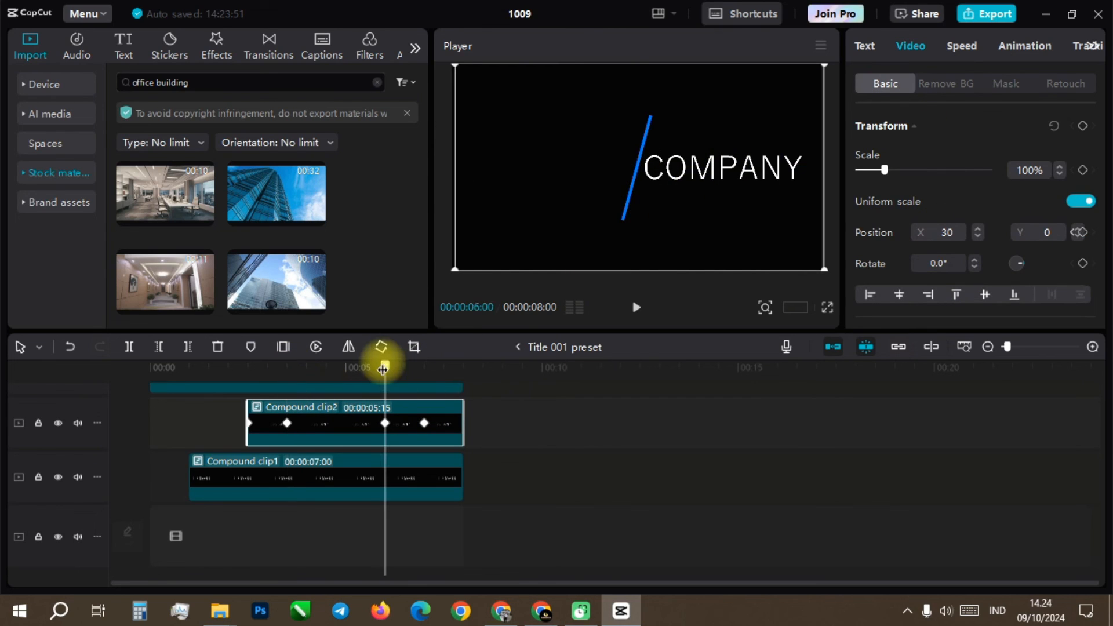
Step: Play the FORWARD COMPANY title animation from the start to check how the words appear
drag(385, 365, 149, 366)
click(643, 313)
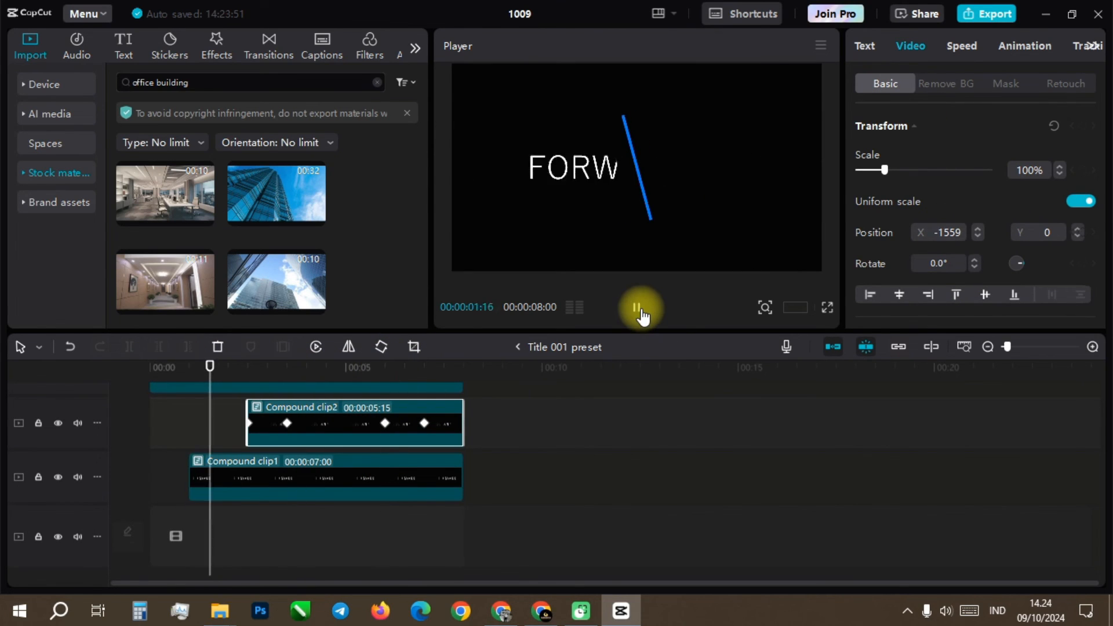
click(638, 308)
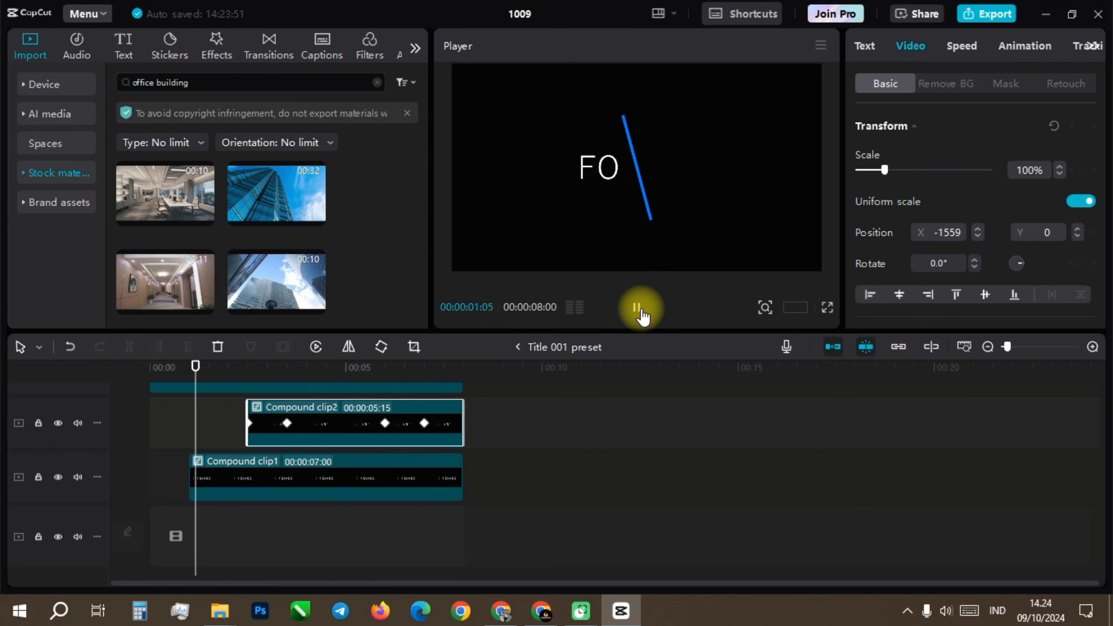
Step: Shift Compound clip2's mask outward at the 7-second keyframe to hide the remaining piece of COMPANY's last letter
drag(204, 365, 425, 367)
click(1005, 83)
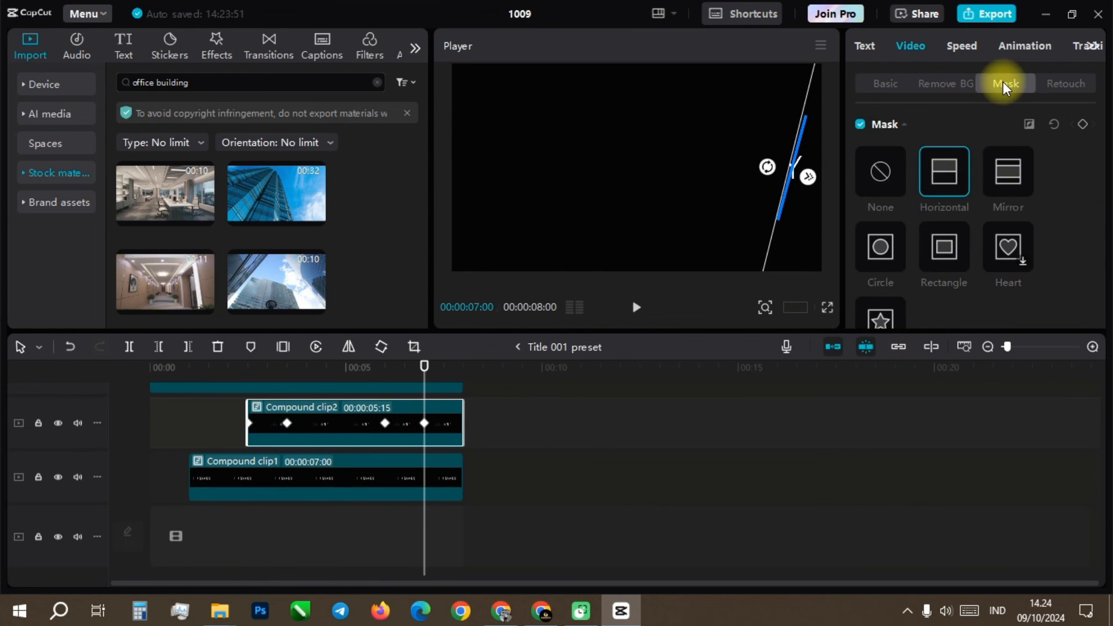
drag(771, 171, 784, 177)
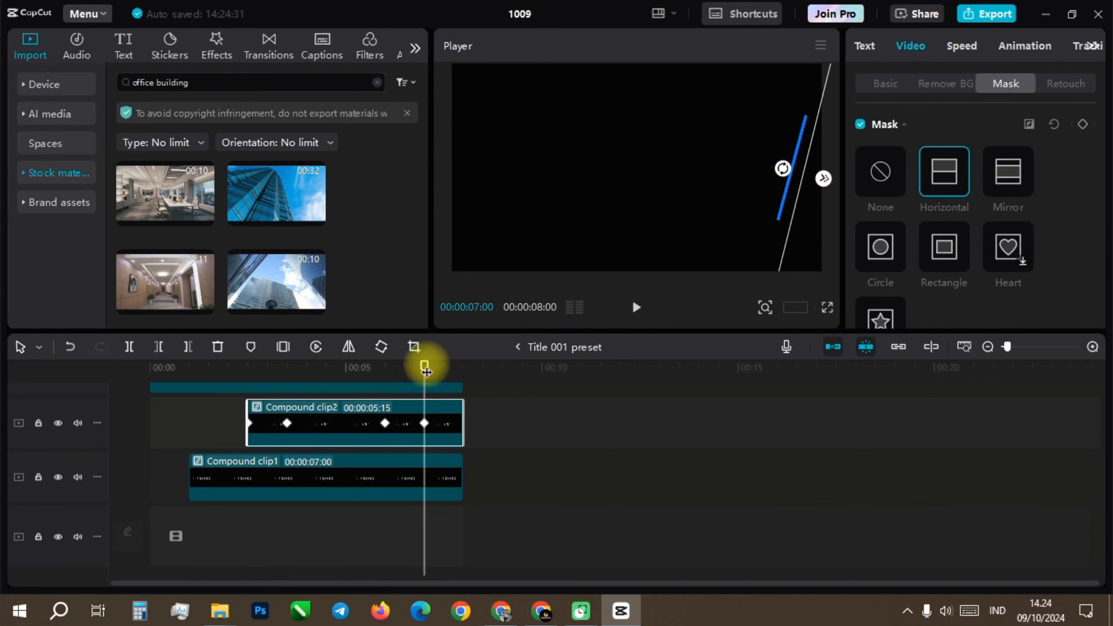
Step: Replay the title animation inside the Title 001 preset from the start to check the adjusted masks and spacing
drag(424, 365, 152, 366)
click(638, 306)
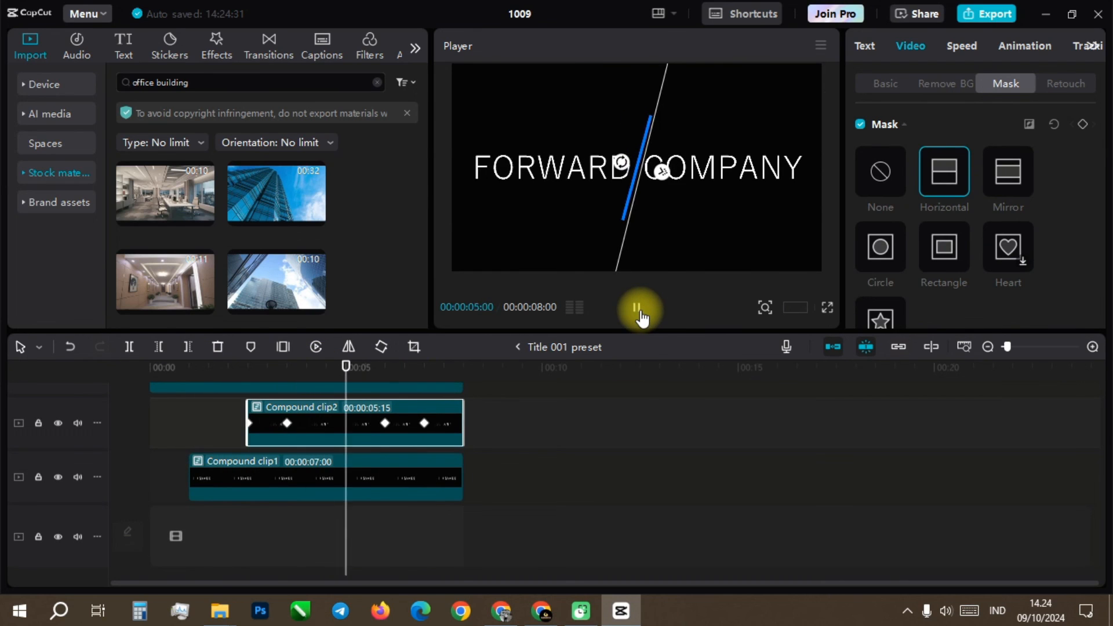
click(154, 368)
click(636, 307)
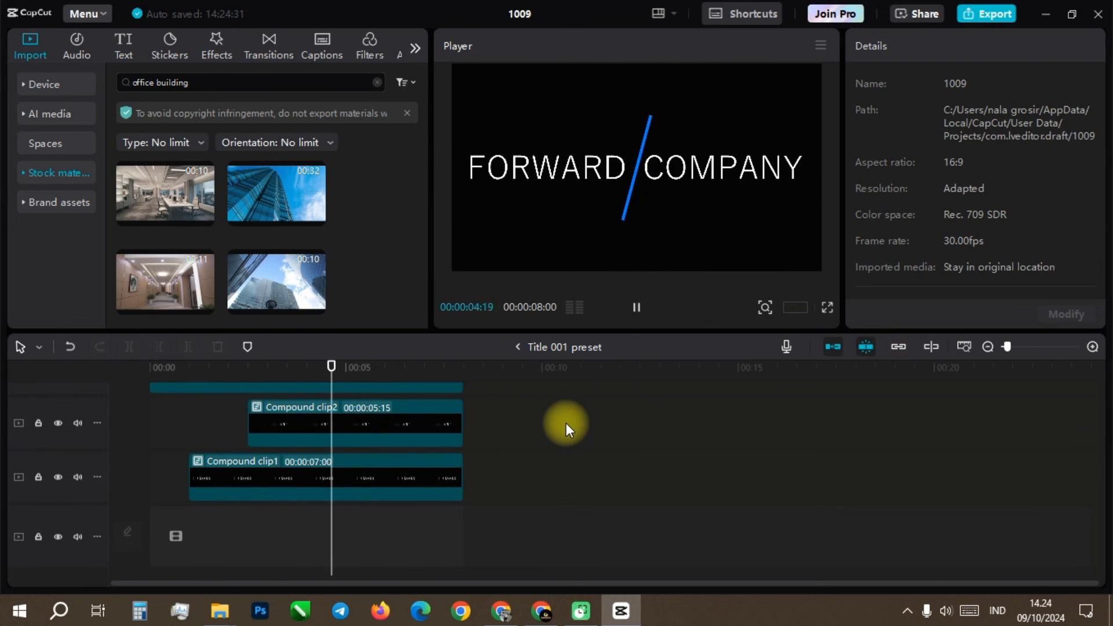
Step: Return from the Title 001 preset to the main timeline and play the title over the building footage from the start
click(610, 347)
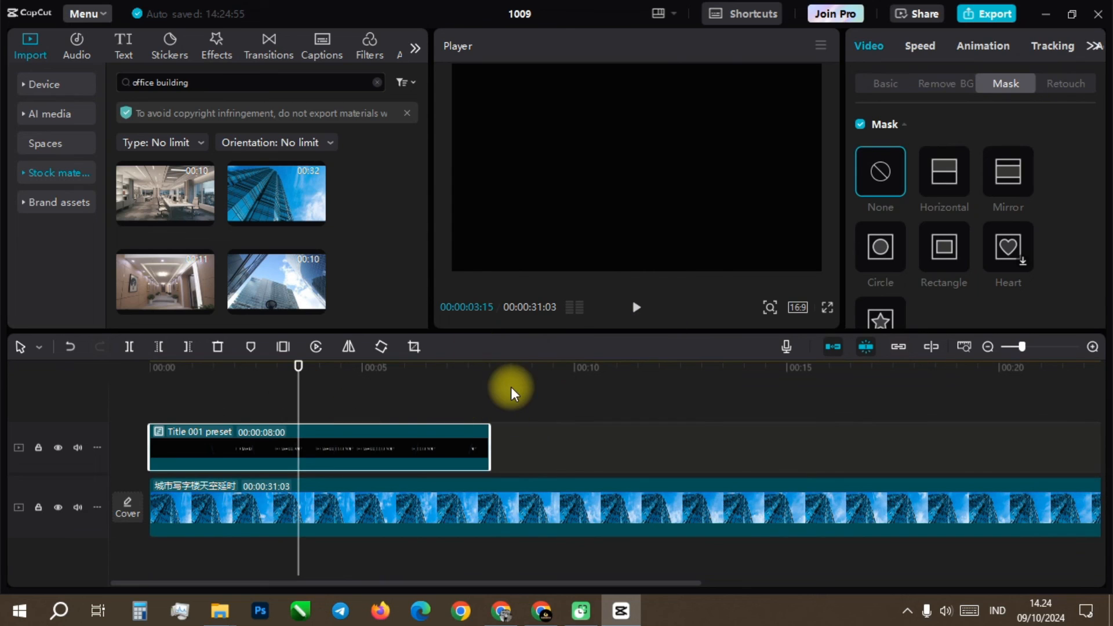
click(150, 367)
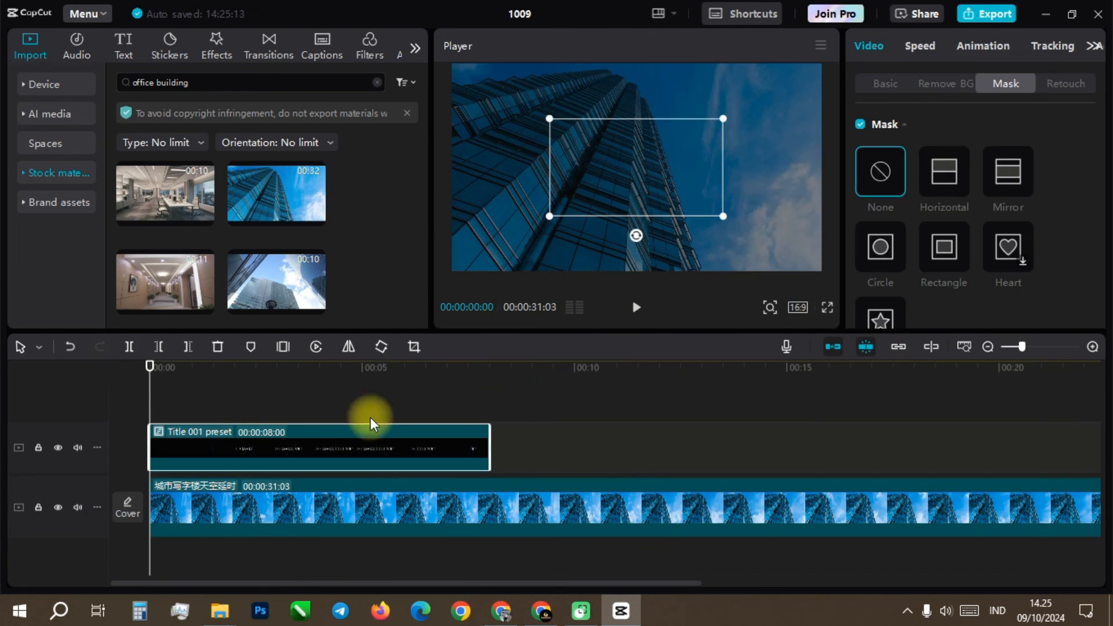
click(637, 310)
Step: Lower the opacity of the office building footage clip to darken the background behind the title
drag(498, 366, 150, 367)
click(255, 507)
click(885, 84)
drag(1104, 139, 1103, 187)
drag(923, 285, 897, 285)
click(312, 405)
Step: Play the main timeline from the start to review the title over the darkened footage
click(152, 366)
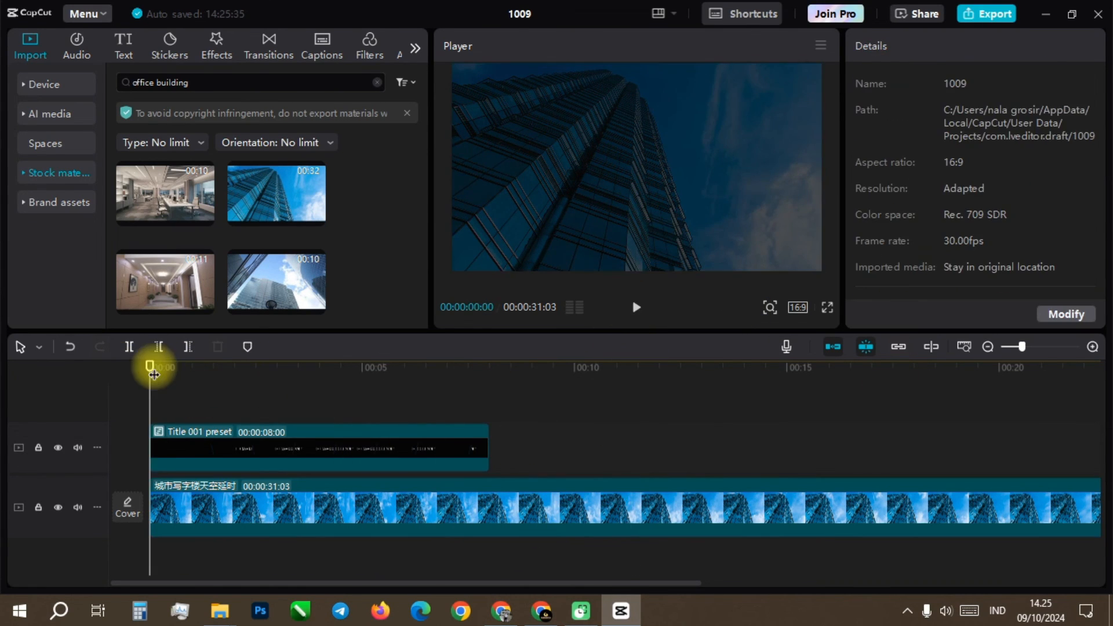
click(637, 310)
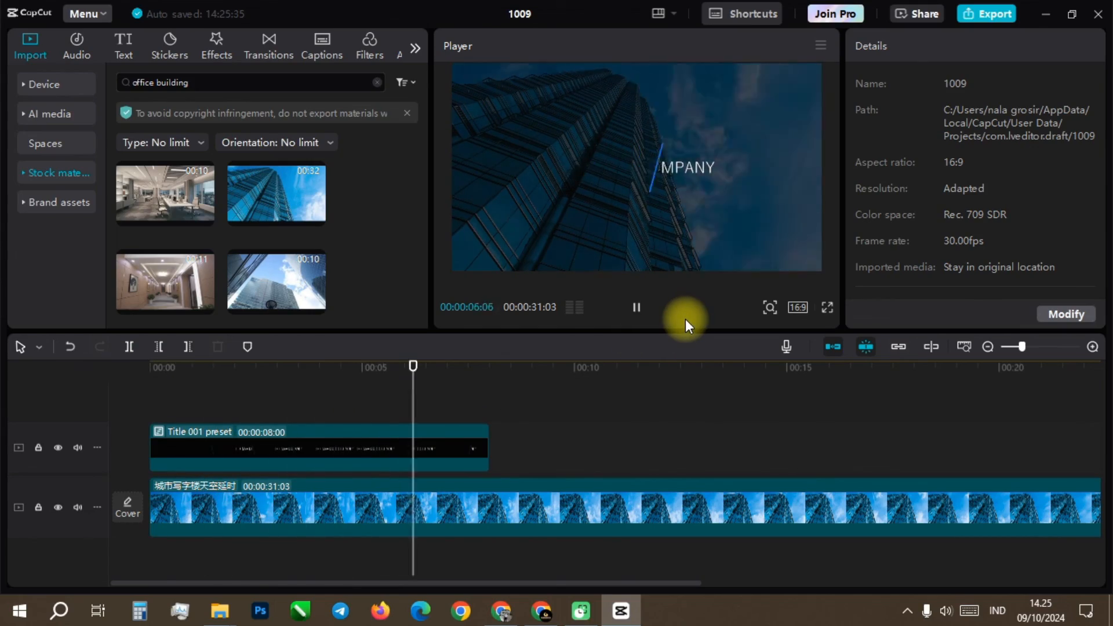
key(space)
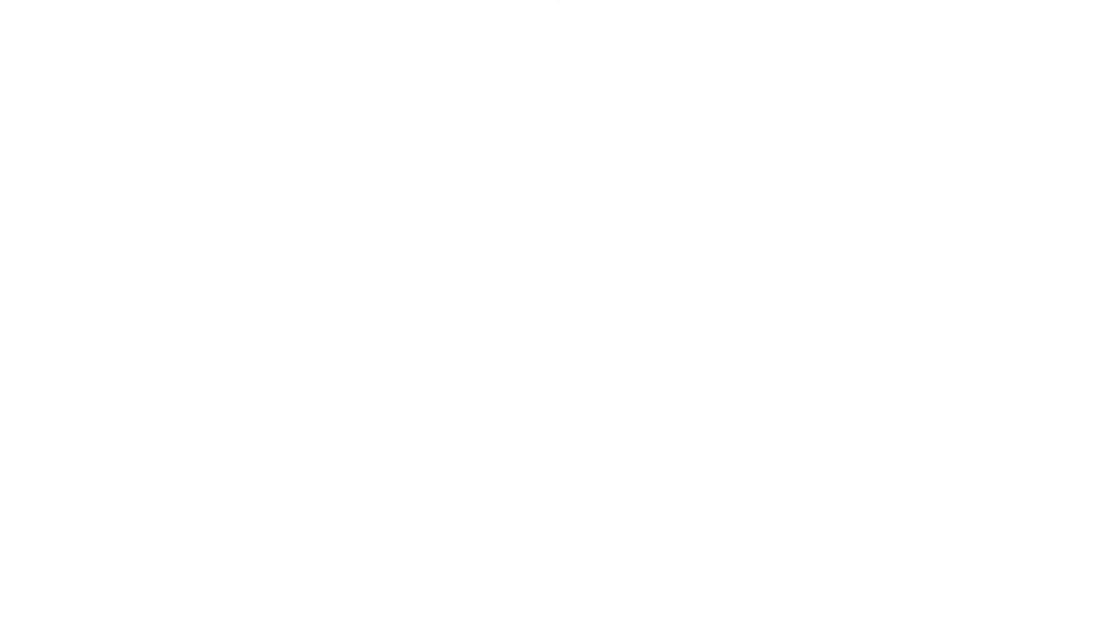